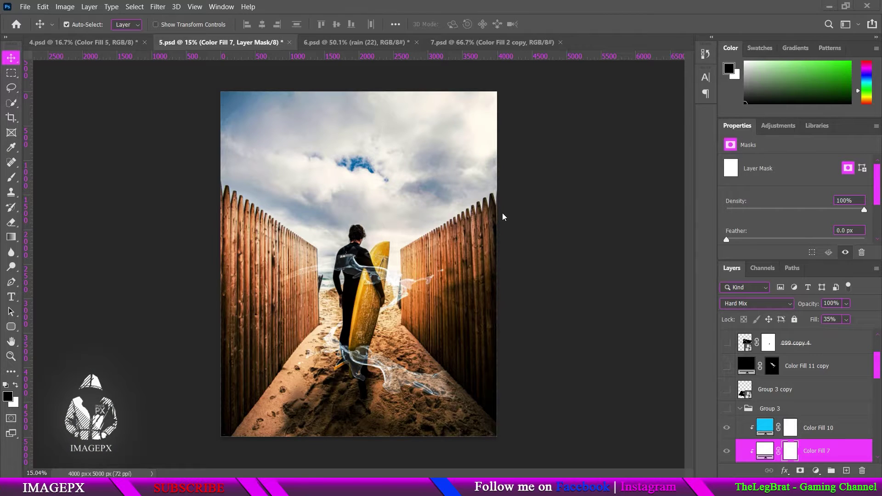
Compare 5.psd with Layer 3 shown and hidden, then switch to the 6.psd composite
scroll(751, 399, "up", 3)
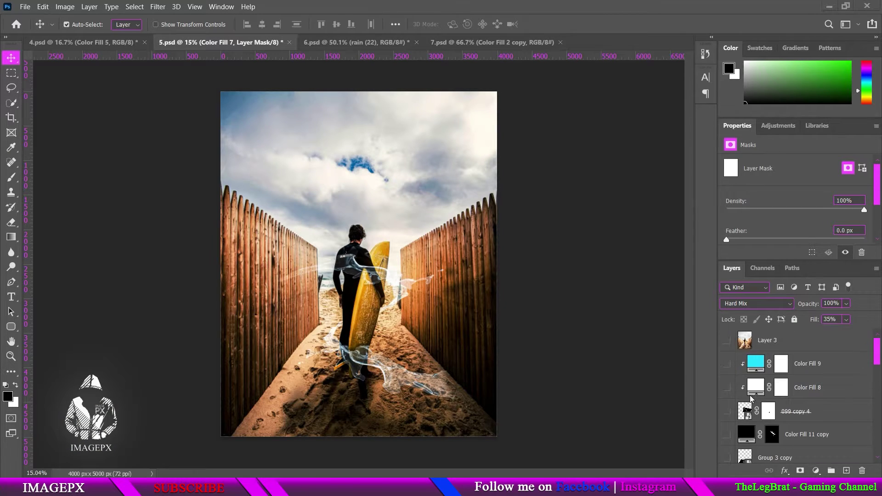
left_click(727, 341)
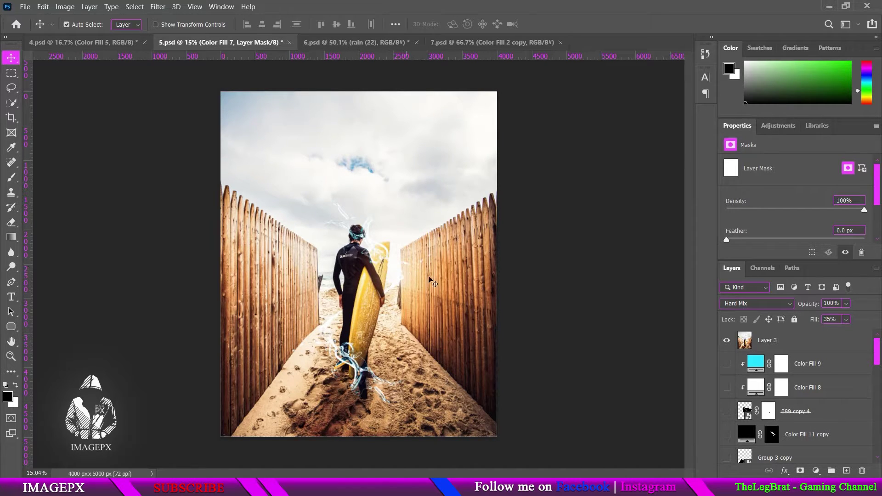
left_click(727, 340)
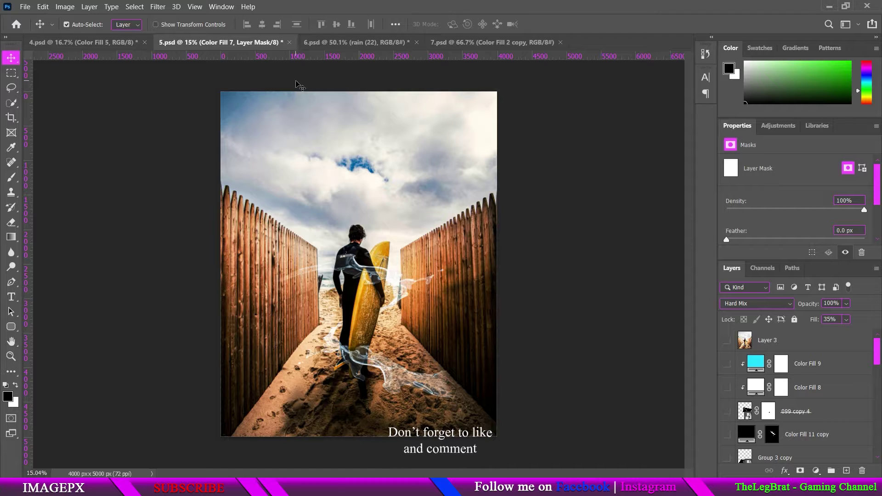
left_click(352, 42)
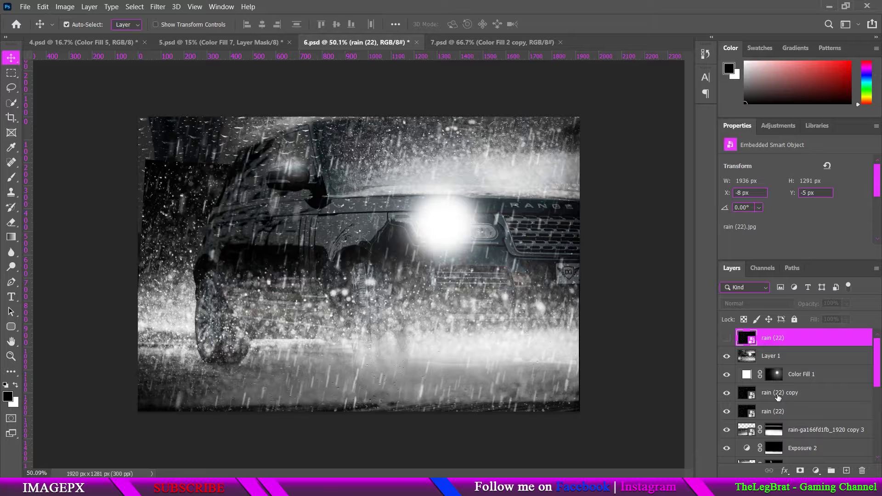
Hide Layer 1 and briefly preview the top rain (22) layer, leaving it hidden
left_click(727, 356)
left_click(726, 339)
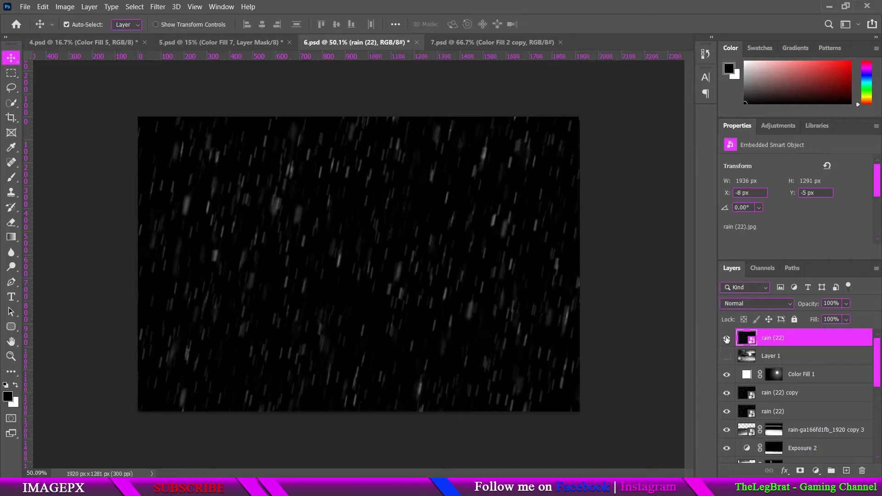
left_click(726, 338)
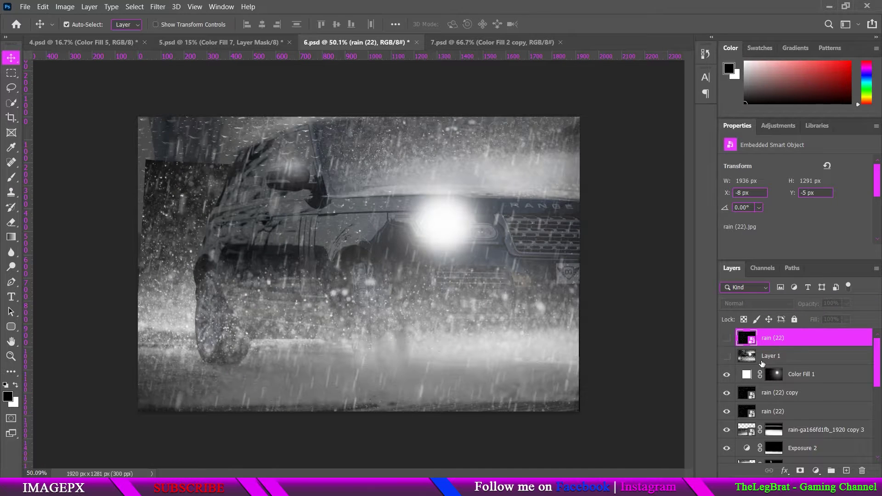
left_click(727, 339)
Hide Color Fill 1, rename it 'Headlight', and hide both rain (22) layers
left_click(727, 375)
double_click(801, 374)
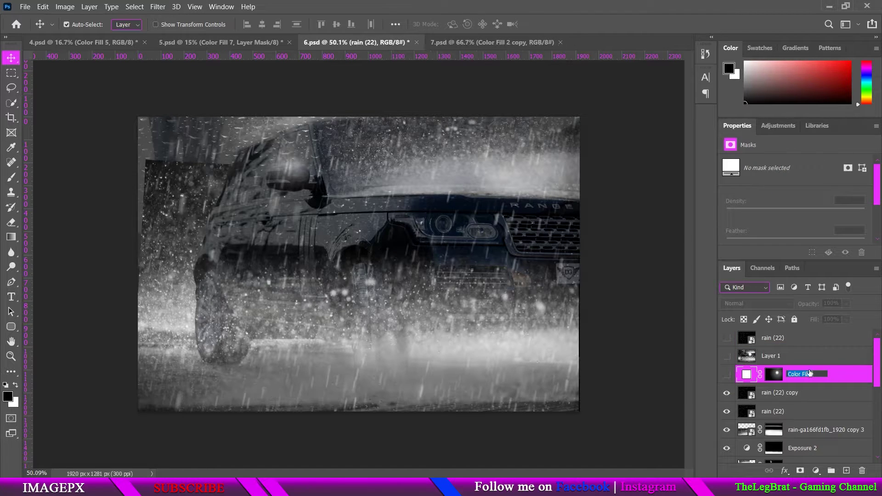
type("Headlight")
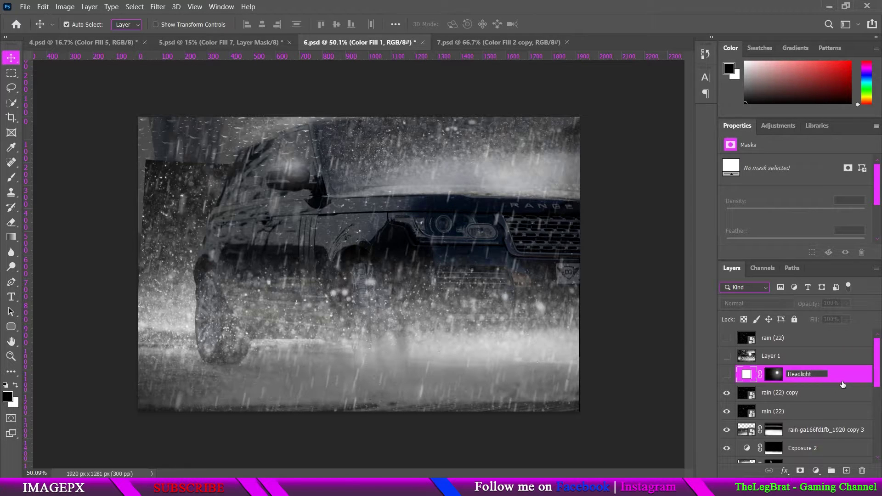
key("Return")
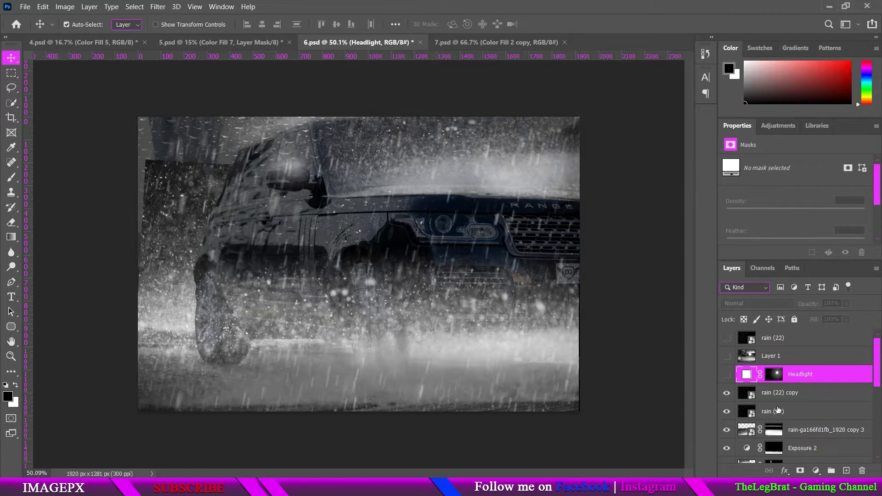
scroll(777, 410, "down", 1)
left_click_drag(729, 375, 728, 394)
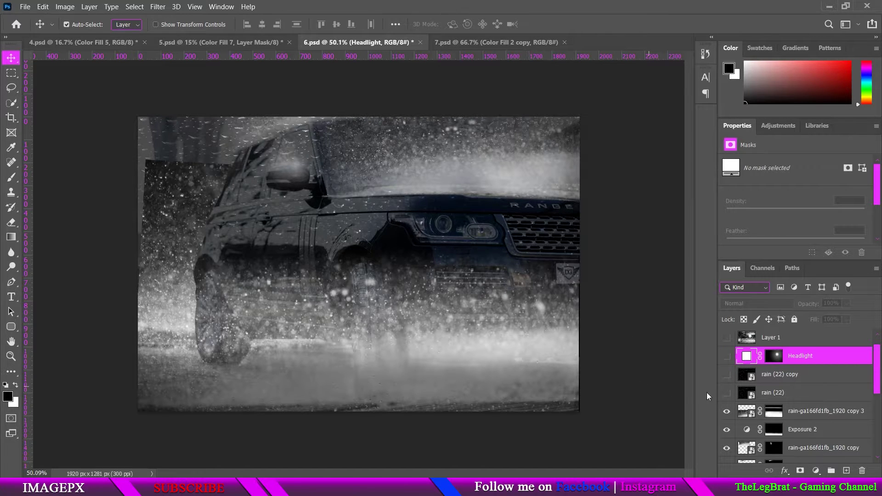
Hide the bottom fog, Exposure 2, and the side-mirror fog layer after comparing it
scroll(734, 393, "down", 1)
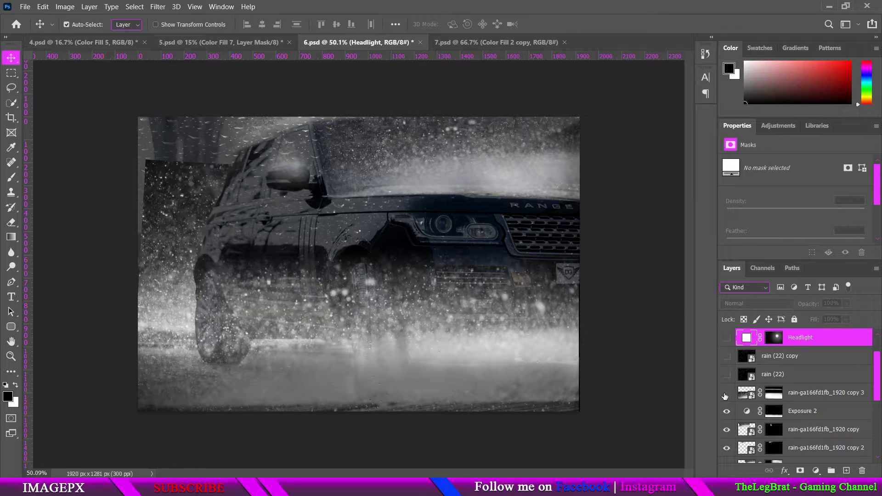
left_click(726, 393)
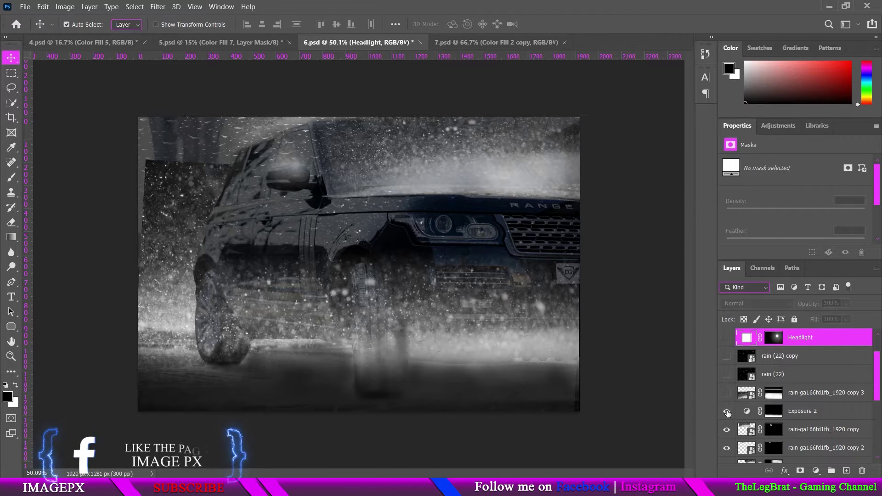
left_click(726, 411)
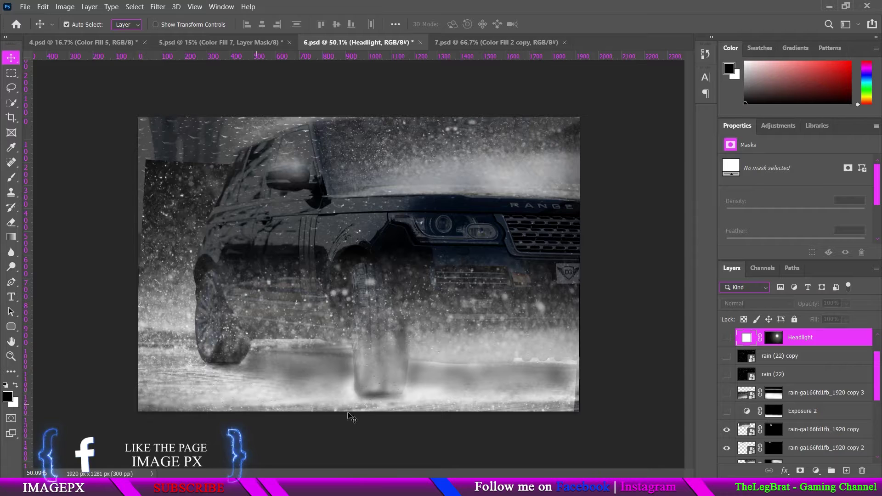
scroll(790, 430, "down", 1)
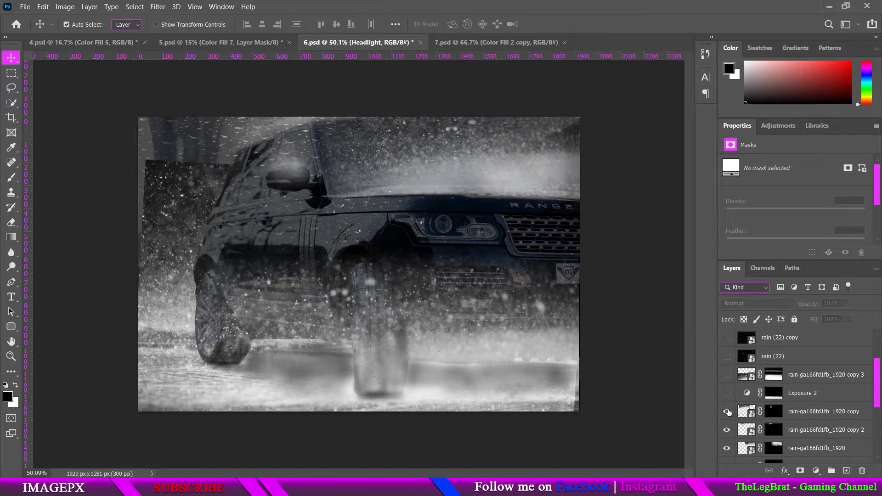
left_click(726, 412)
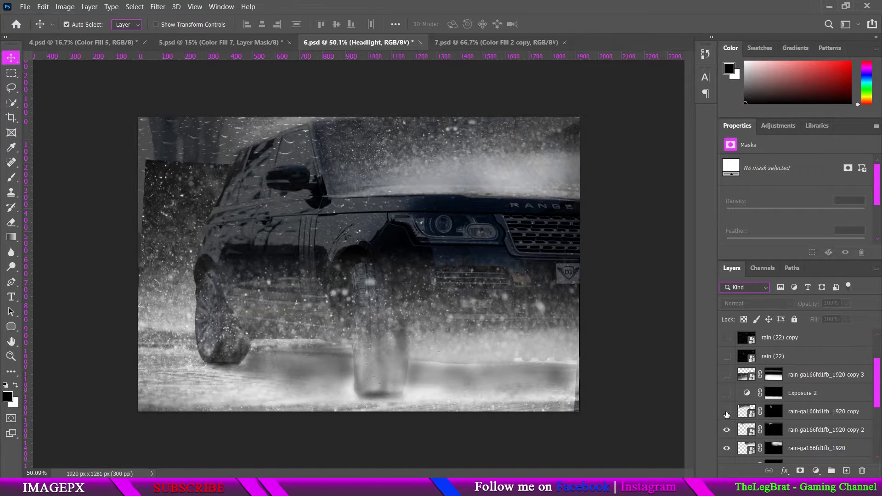
left_click(726, 411)
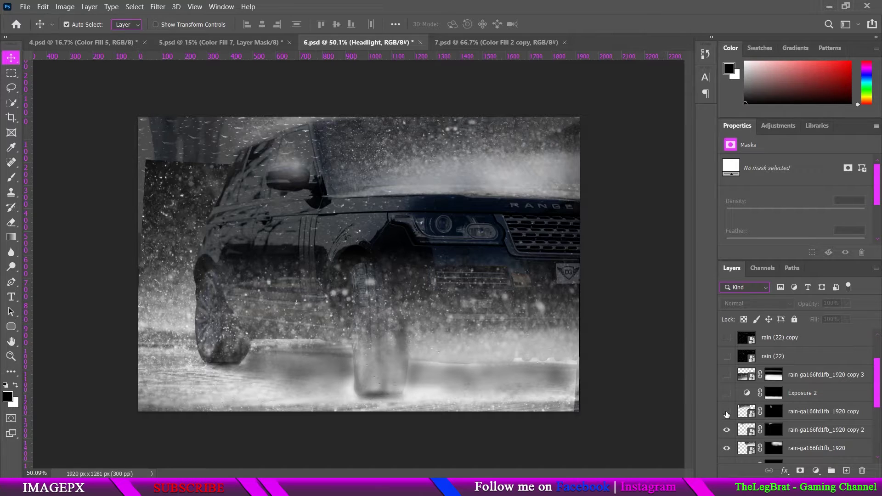
left_click(727, 412)
left_click(726, 412)
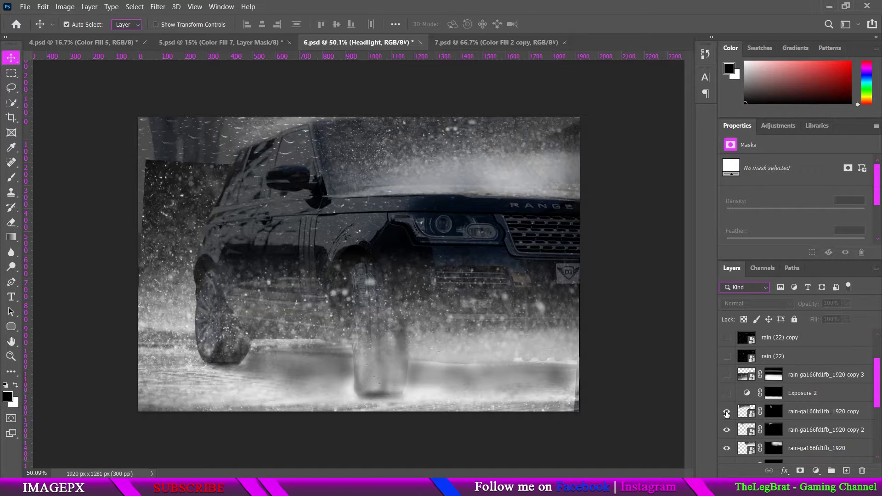
left_click(727, 412)
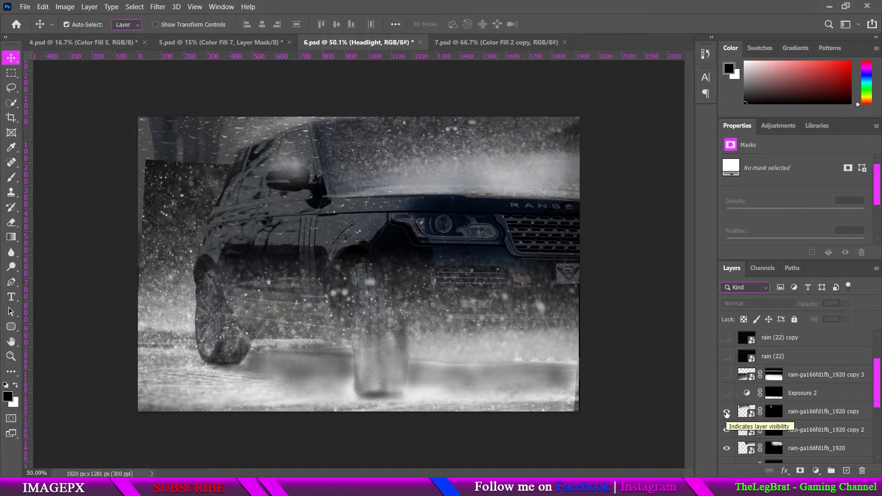
left_click(726, 412)
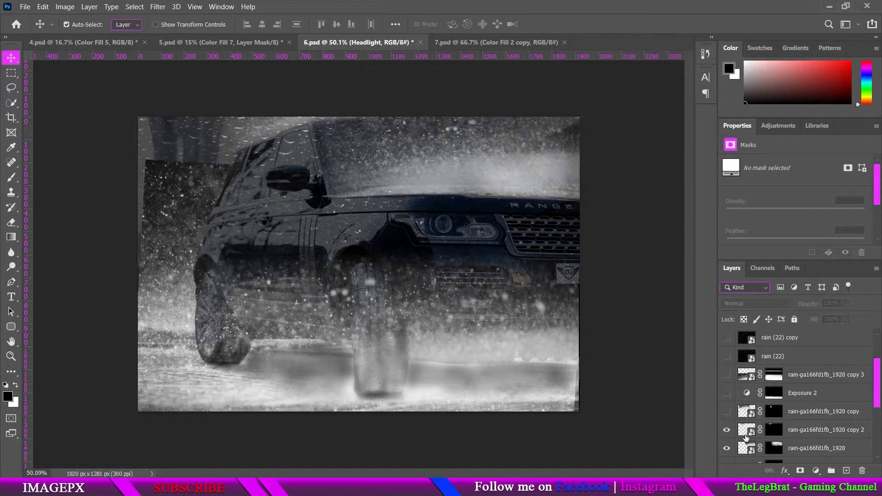
Hide the rain-ga166fd1fb_1920 copy 2 haze, compare roof and hood haze, leaving it visible
scroll(727, 415, "down", 1)
left_click(726, 412)
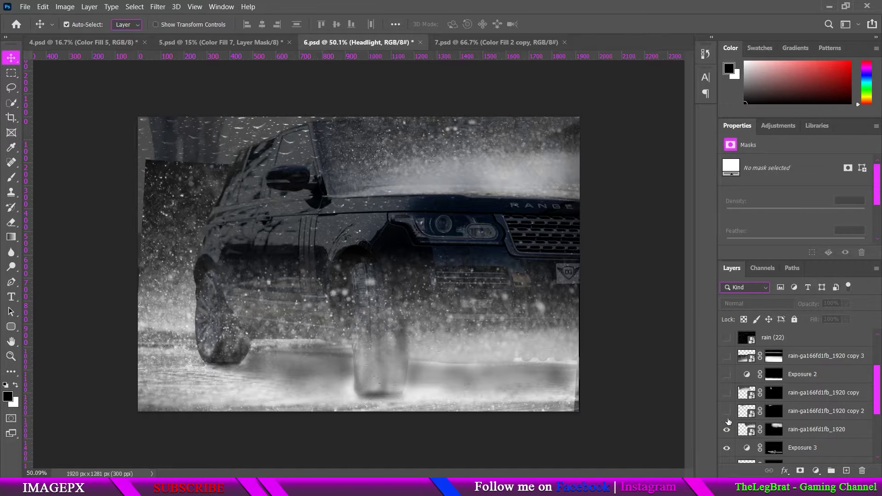
left_click(727, 430)
left_click(727, 430)
left_click(727, 431)
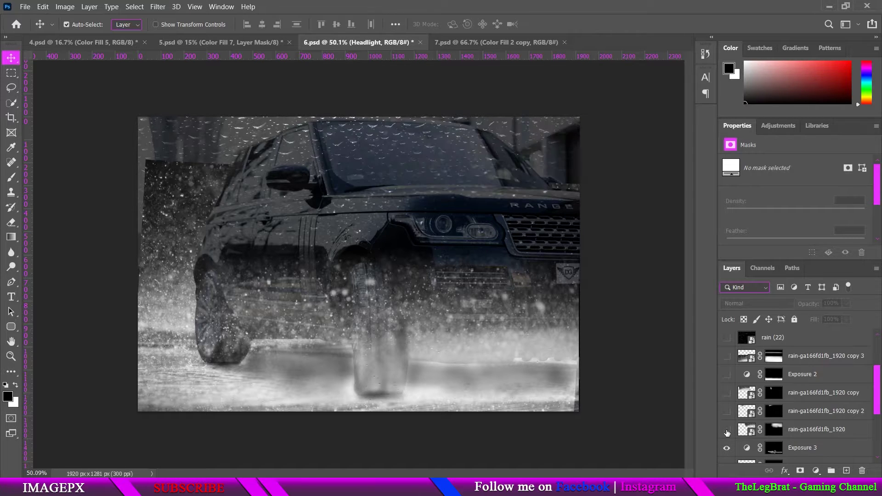
left_click(727, 430)
left_click(727, 430)
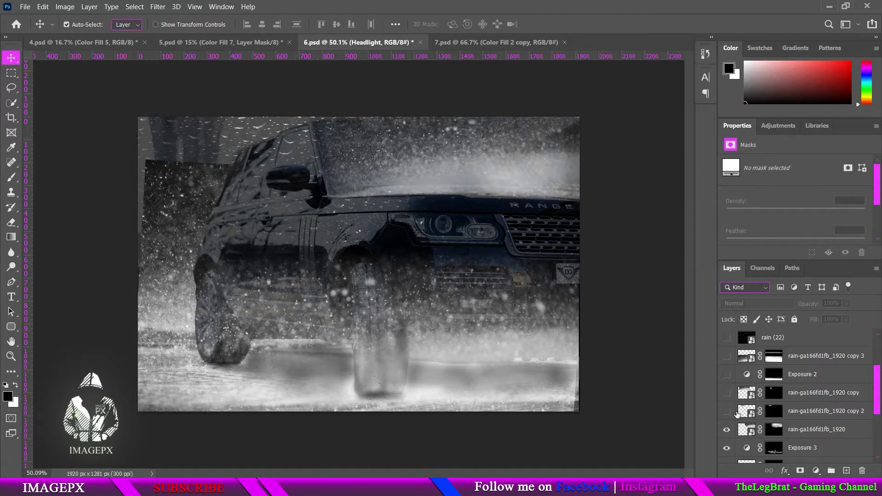
Hide the rain-ga166fd1fb_1920 fog and Exposure 3, keeping the foggy spray layer visible
scroll(730, 414, "down", 1)
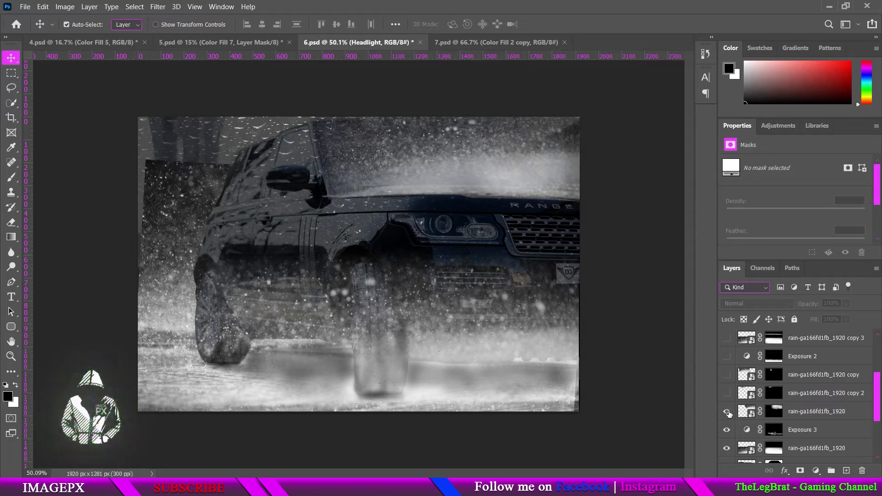
left_click(726, 411)
left_click(726, 411)
scroll(727, 413, "down", 1)
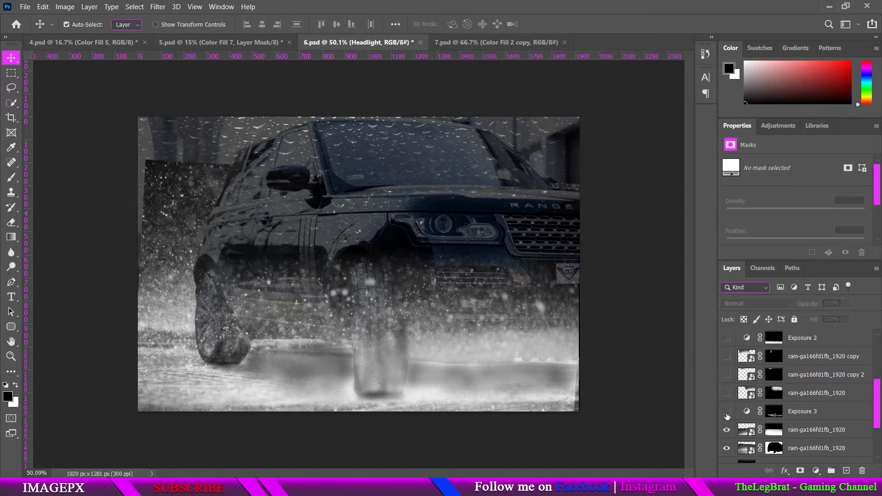
left_click(726, 412)
left_click(726, 413)
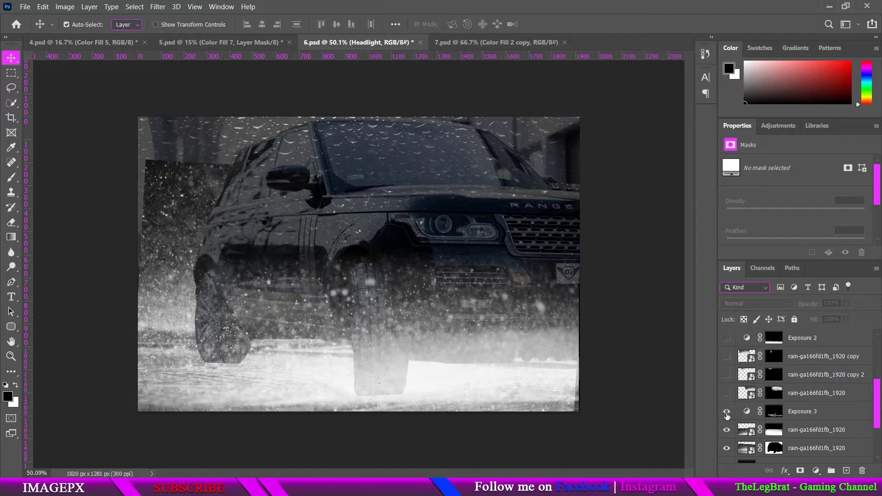
left_click(726, 414)
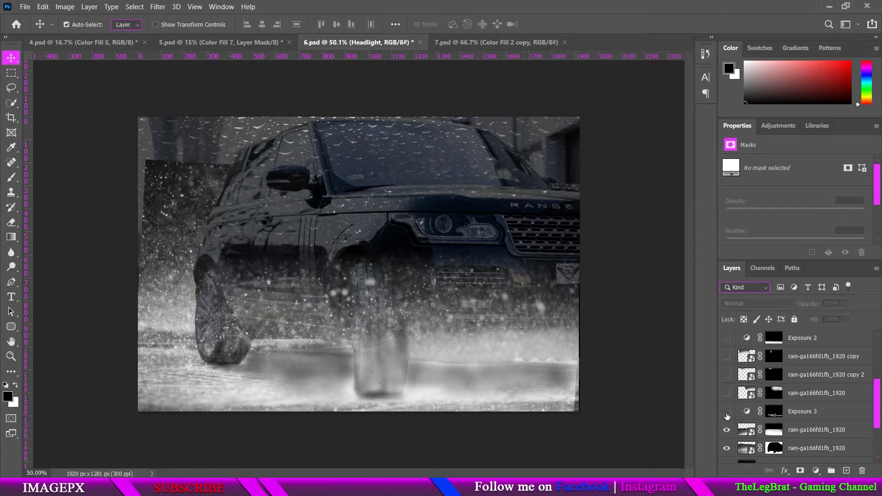
left_click(726, 414)
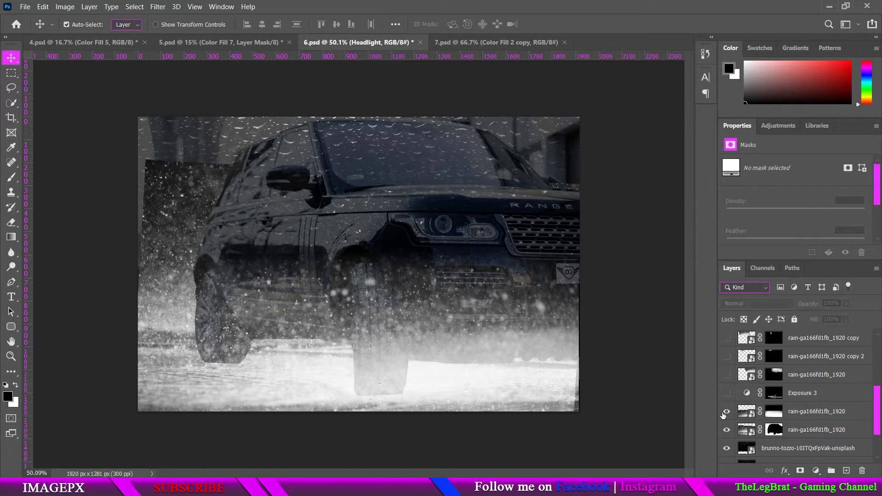
left_click(725, 411)
left_click(725, 412)
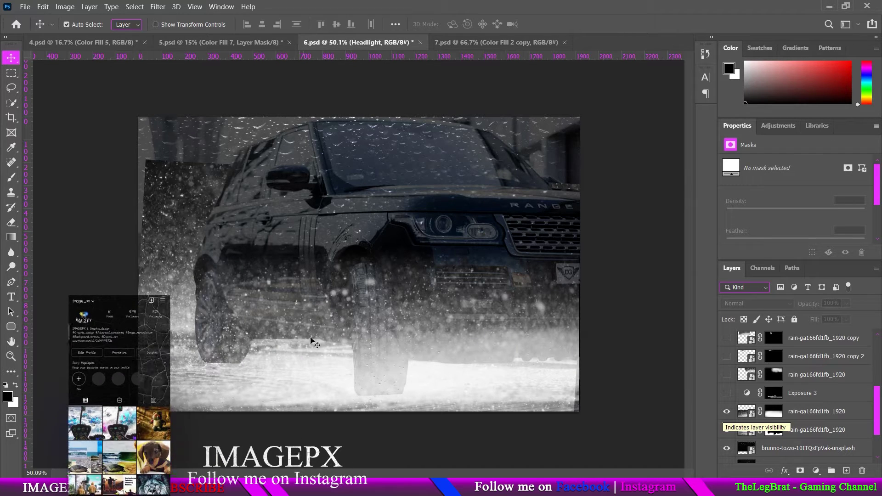
Set the foggy spray rain-ga166fd1fb_1920 layer's blend mode to Screen
left_click(817, 411)
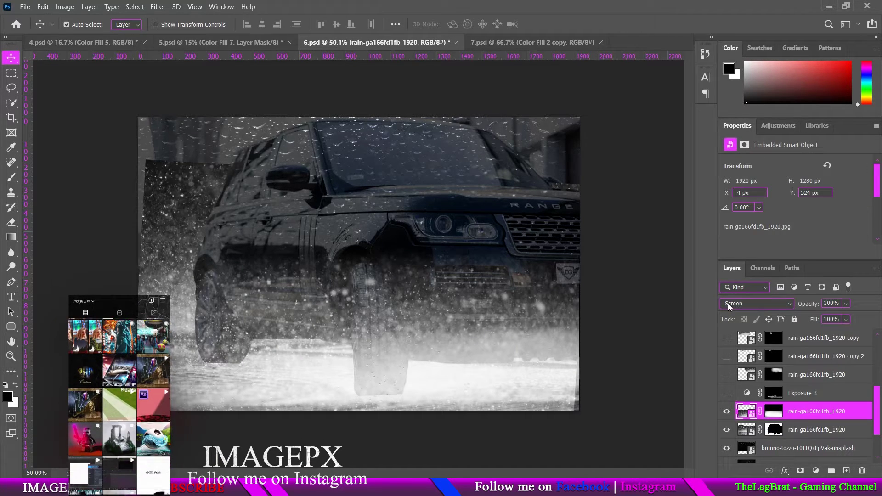
left_click(734, 304)
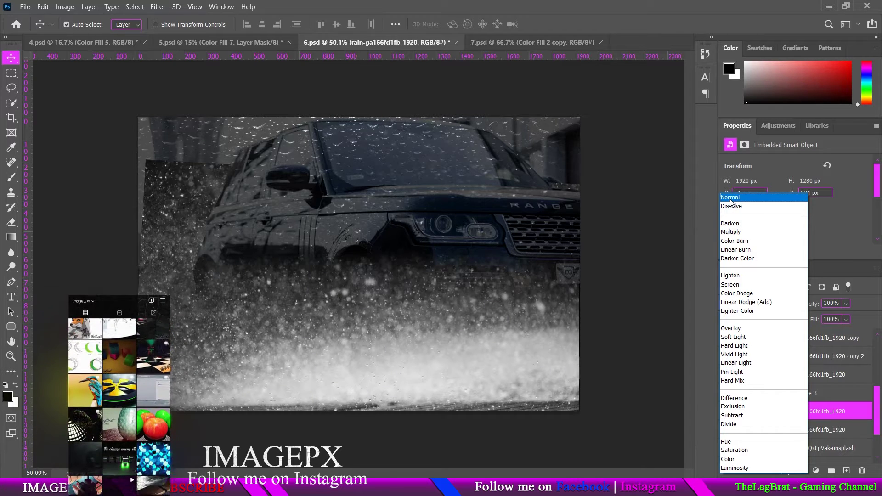
left_click(730, 197)
left_click(755, 303)
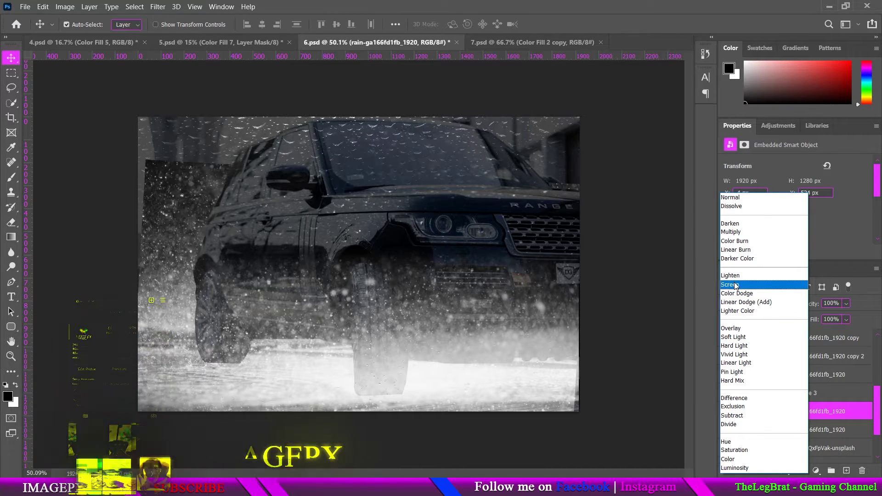
left_click(735, 285)
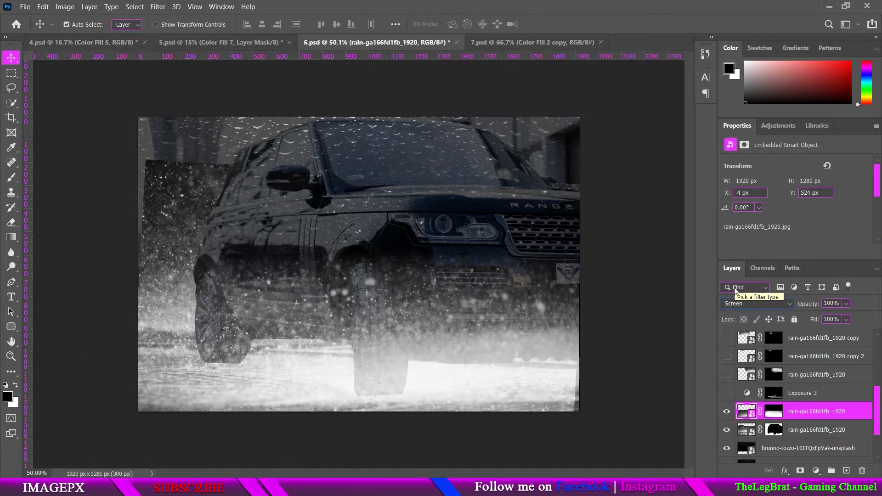
Toggle the rain splash layer and the rain layer below to compare them
left_click(727, 412)
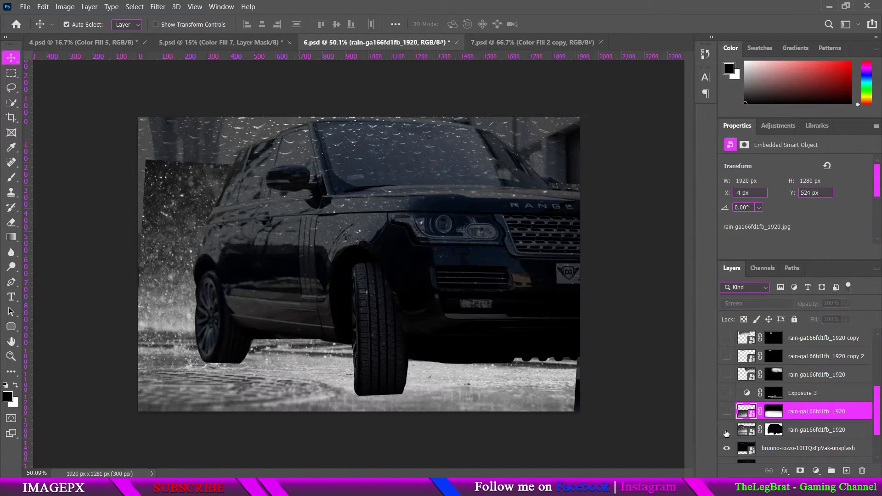
left_click(726, 430)
left_click(726, 431)
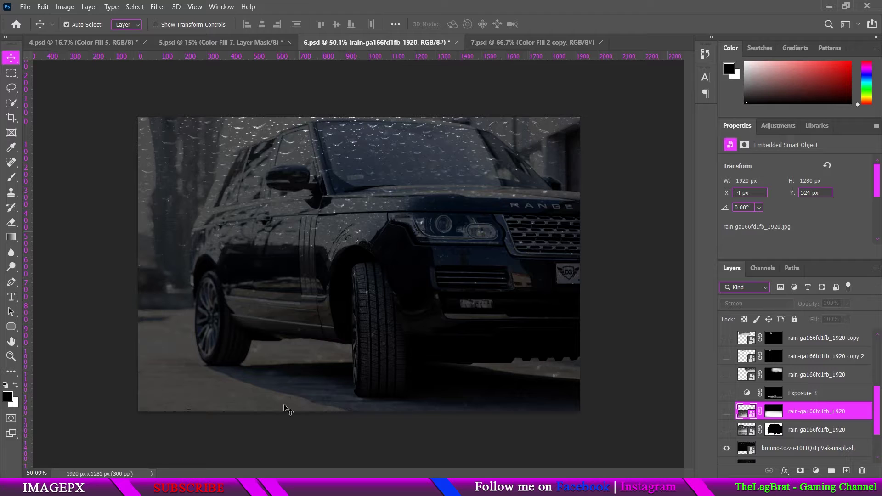
left_click(726, 429)
left_click(726, 429)
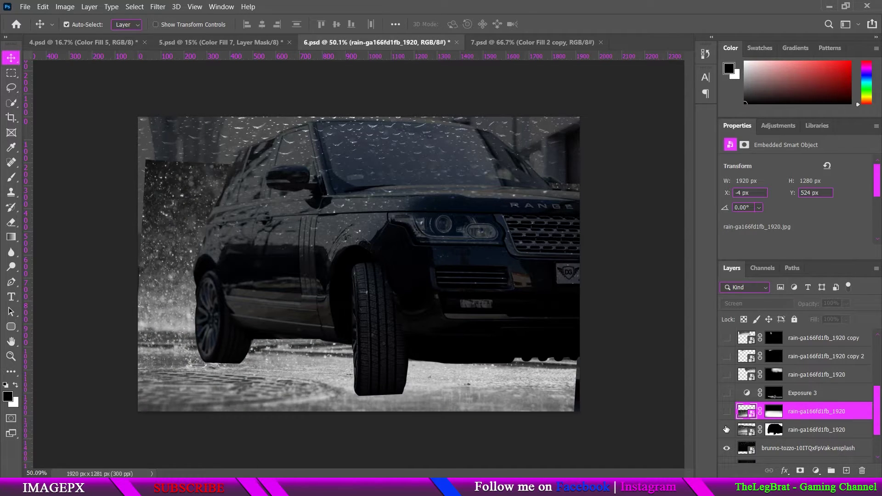
Keep the lower rain layer in Normal blending and hide it
left_click(794, 430)
left_click(754, 303)
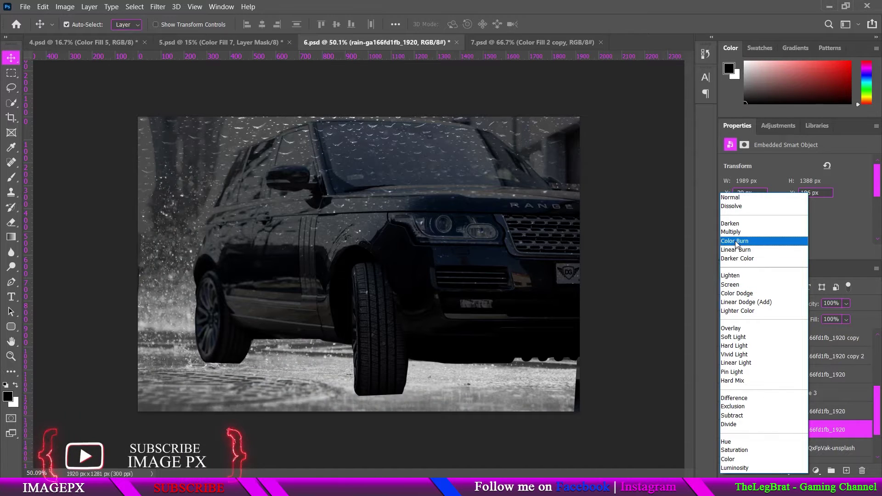
left_click(744, 197)
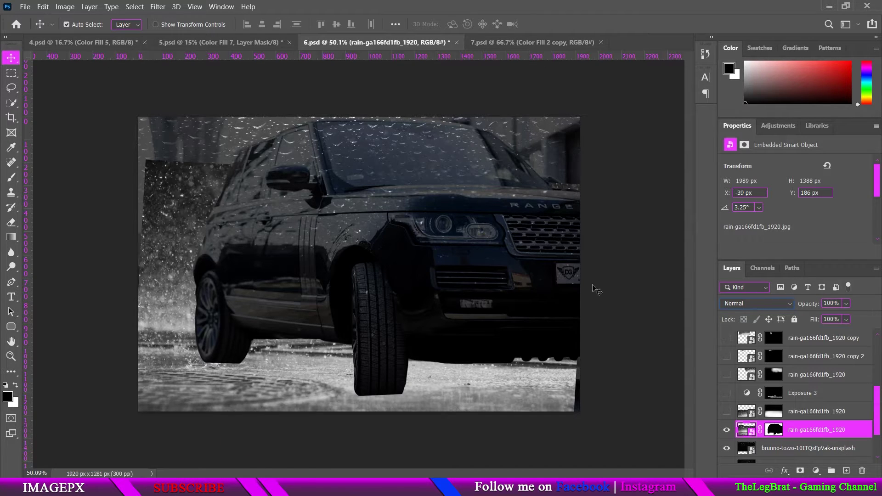
left_click(726, 430)
scroll(726, 430, "down", 1)
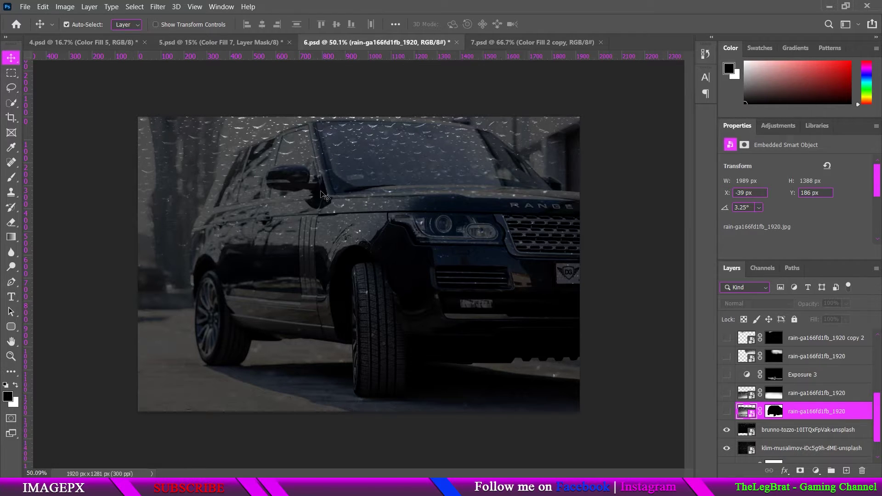
Hide the brunno-tozzo and klim-musalimov droplet layers, comparing Exposure 1 off and on
left_click(728, 429)
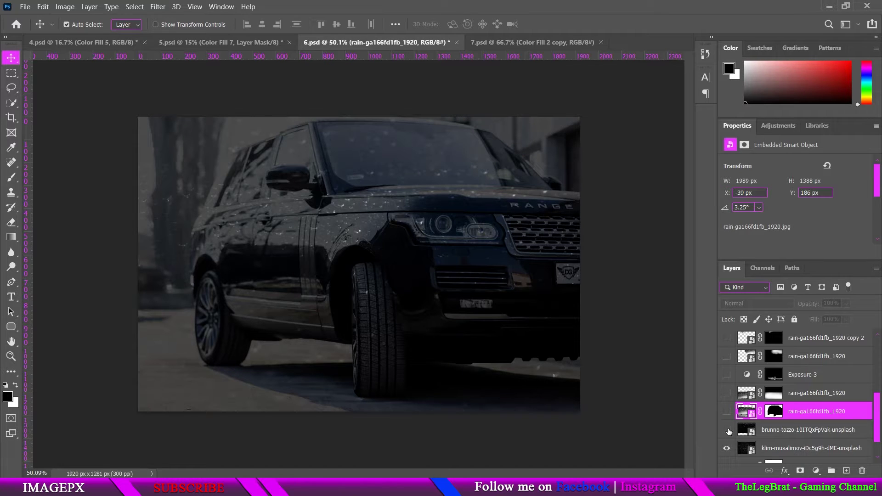
scroll(729, 430, "down", 2)
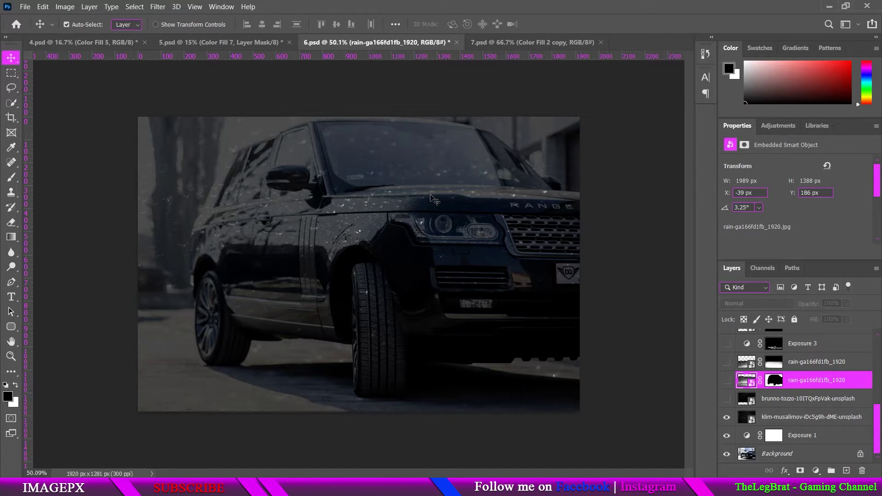
left_click(725, 419)
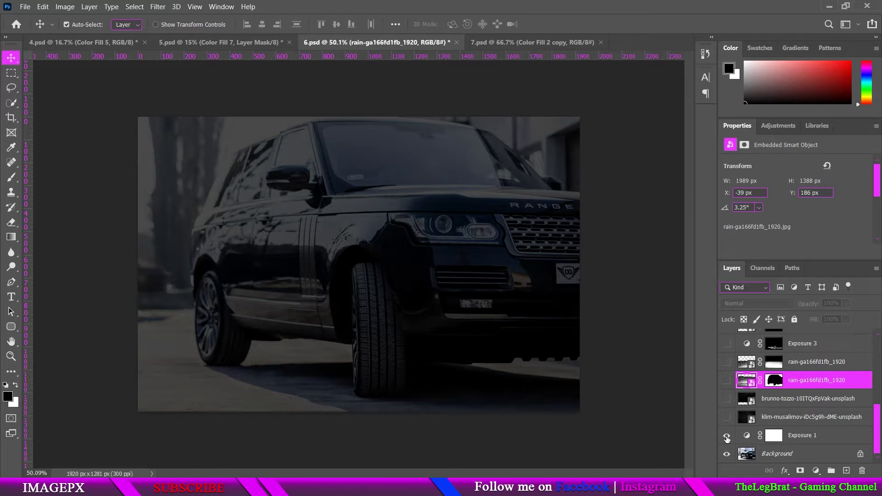
left_click(726, 437)
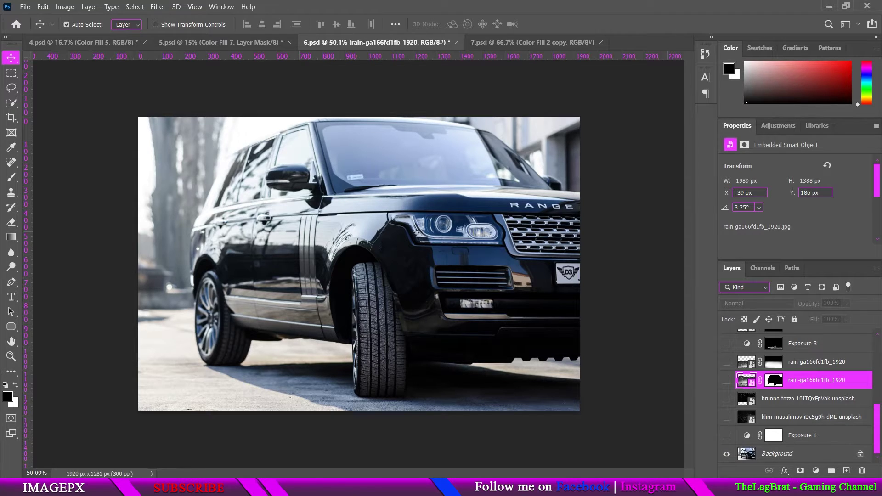
left_click(727, 436)
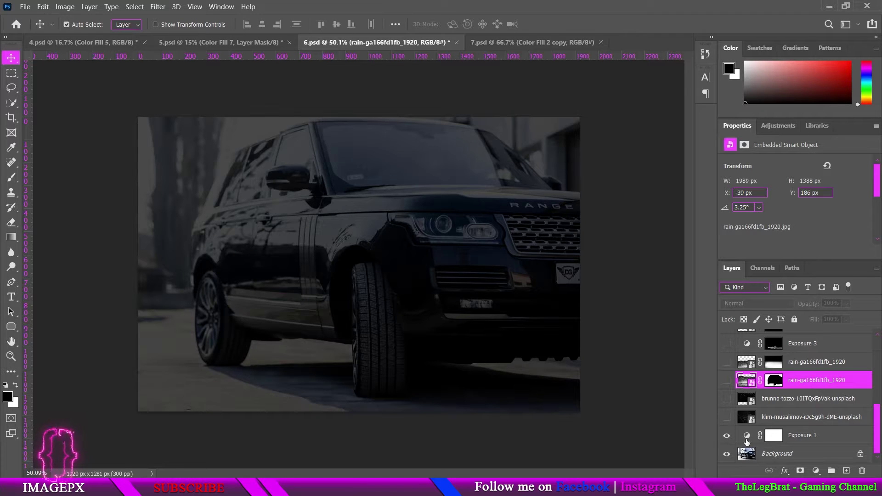
Lower Exposure 1 to -5.33 and show the top rain (22) layer
left_click(746, 436)
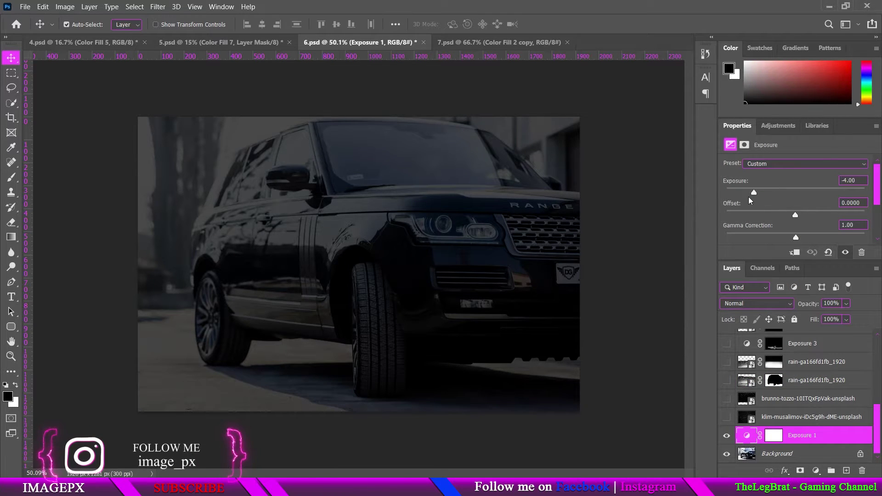
left_click(750, 192)
left_click_drag(750, 192, 752, 192)
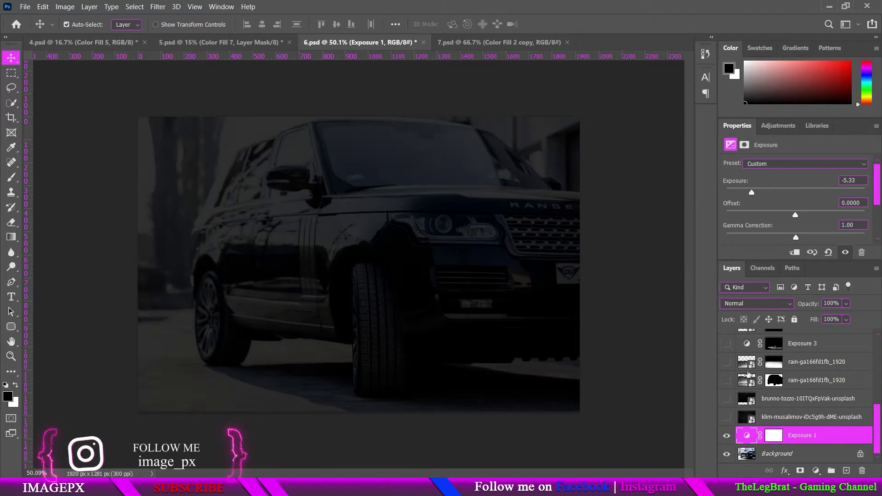
scroll(751, 415, "up", 5)
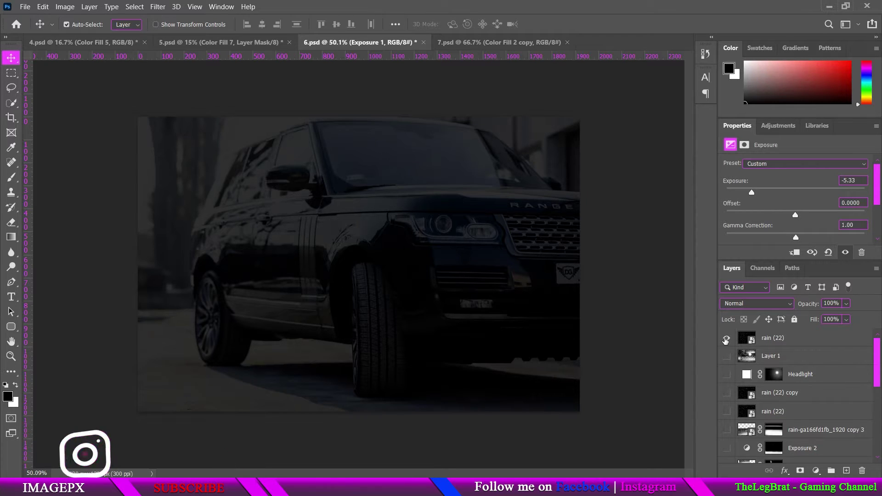
left_click(726, 338)
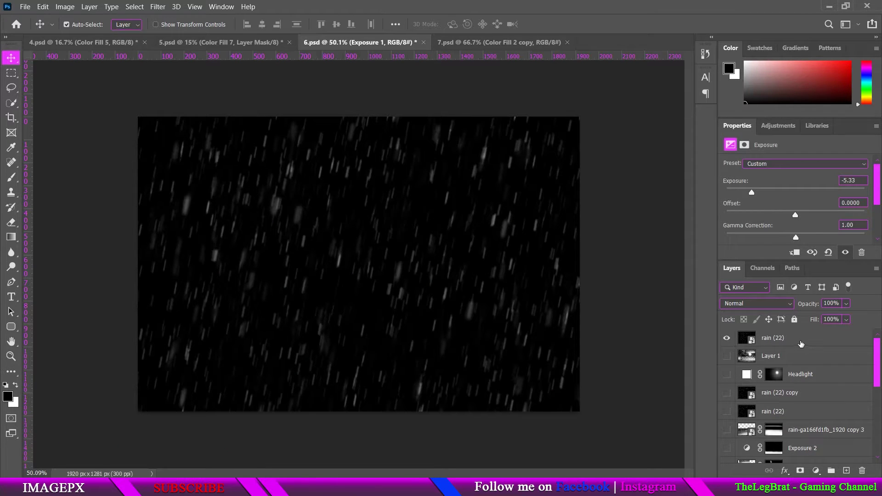
Set the top rain (22) layer's blend mode to Lighten
left_click(801, 344)
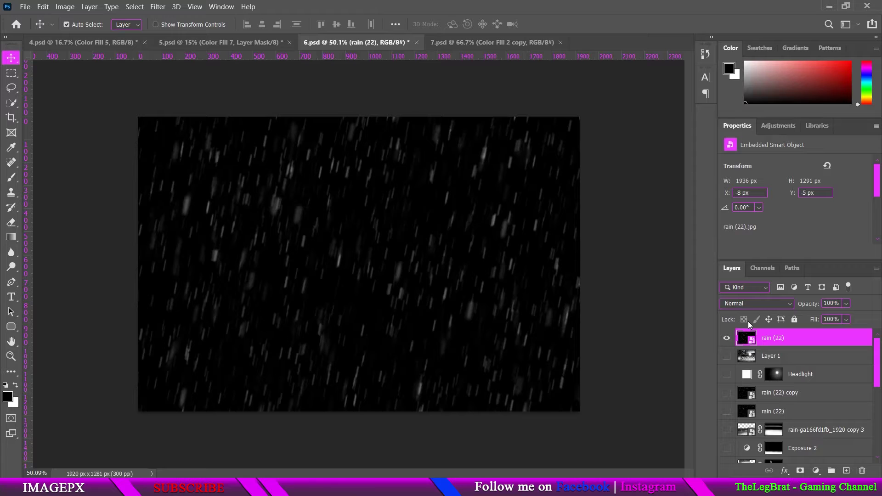
left_click(748, 303)
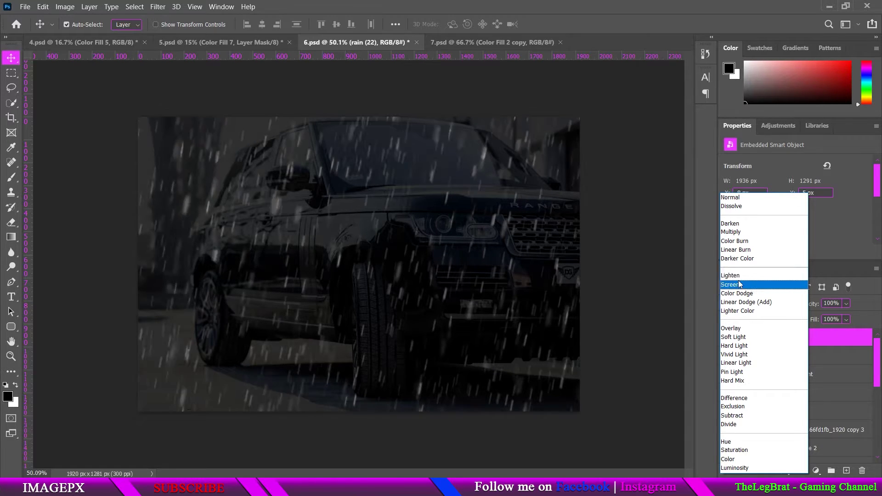
left_click(737, 275)
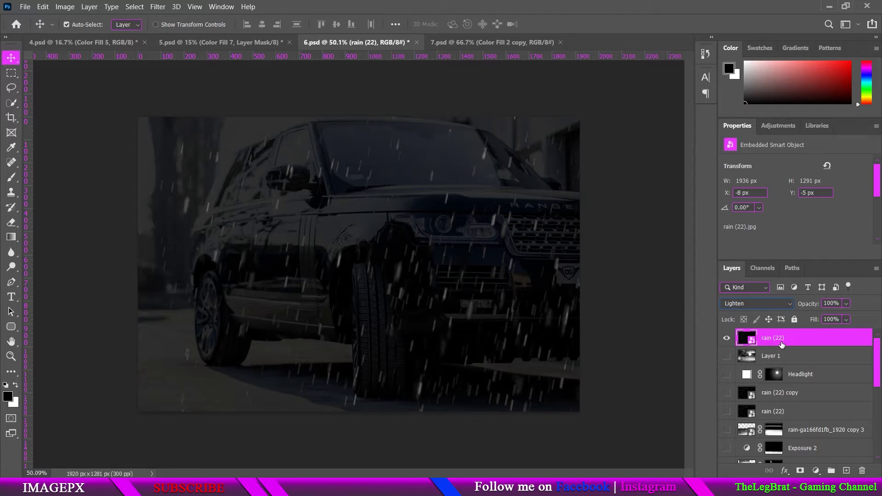
Duplicate the rain layer in Lighten mode and offset the copy over the car
key("ctrl+j")
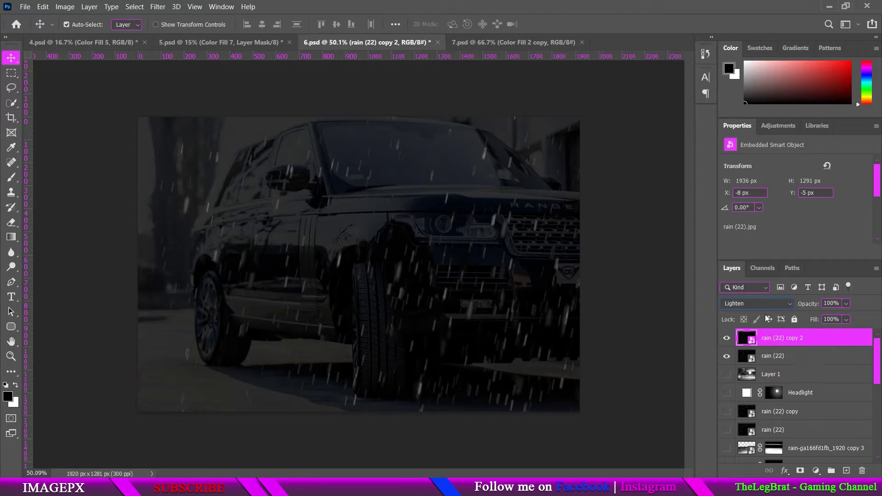
key("shift+minus")
key("shift+minus")
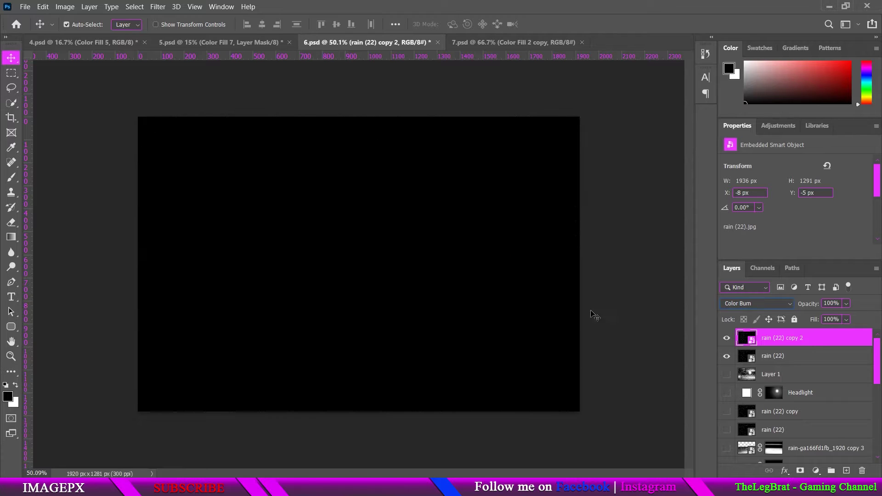
left_click(750, 305)
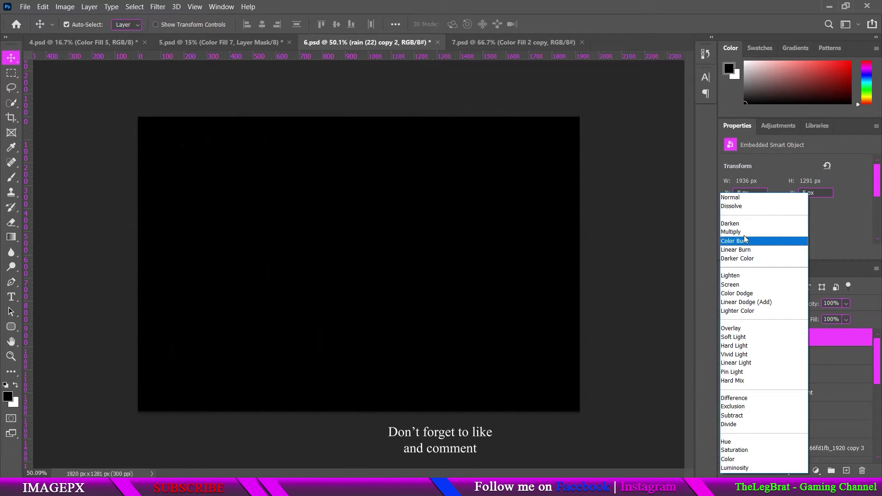
left_click(733, 275)
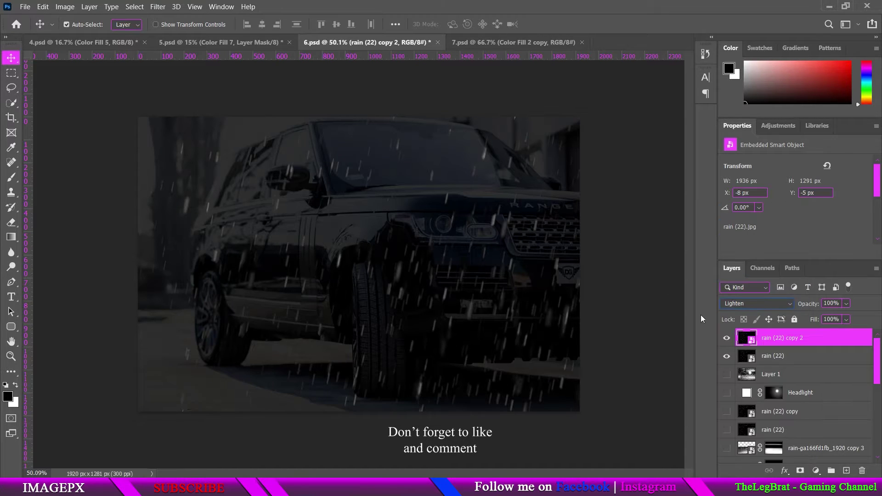
key("ctrl+t")
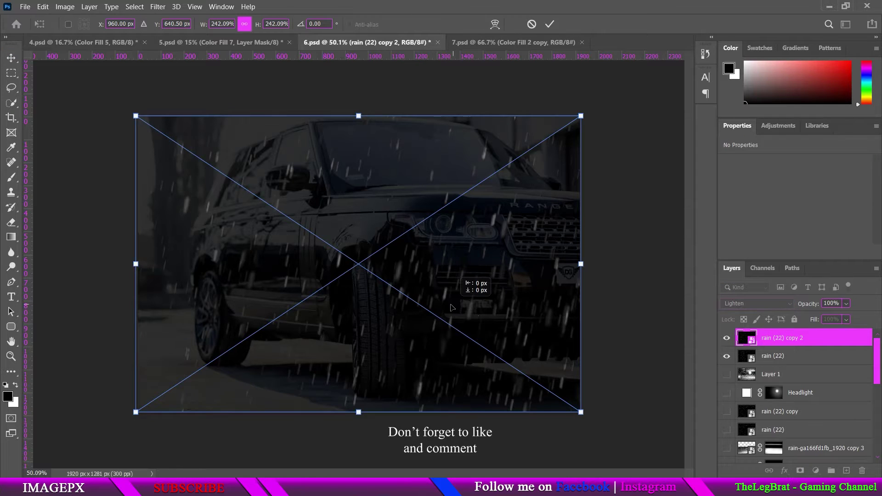
mouse_move(452, 306)
left_mouse_down()
mouse_move(436, 307)
mouse_move(449, 335)
left_mouse_up()
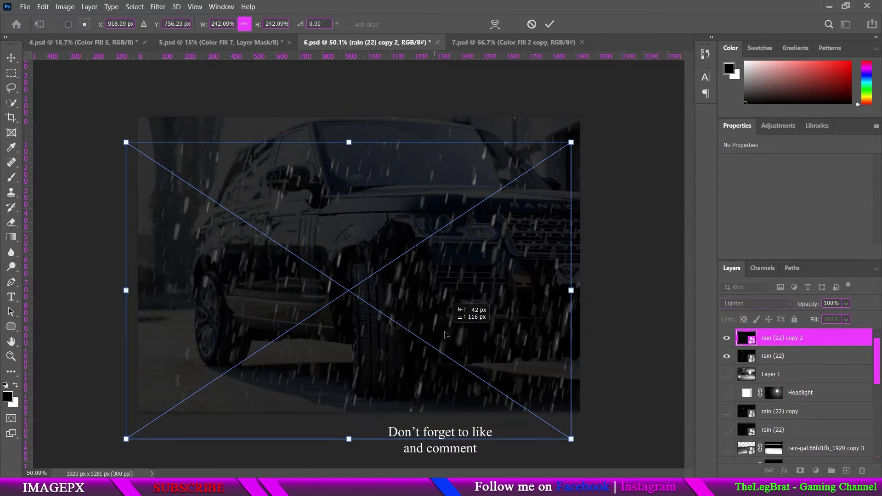
key("Return")
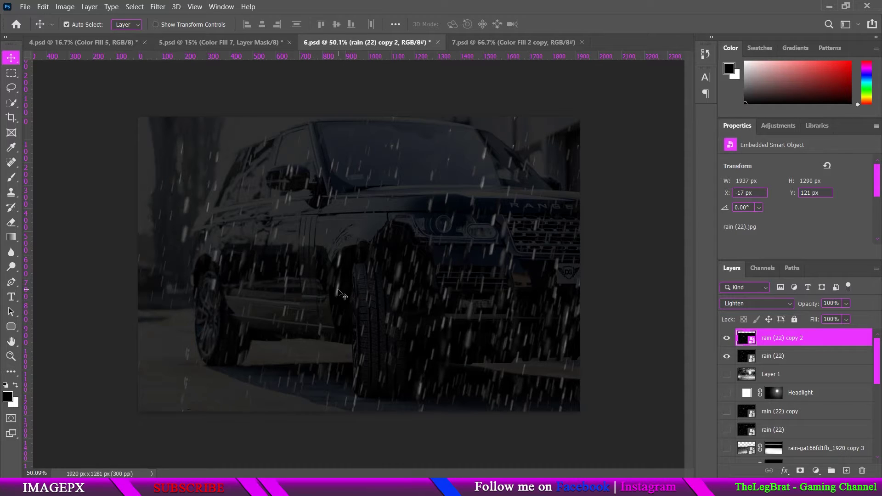
mouse_move(317, 312)
left_mouse_down()
mouse_move(348, 277)
mouse_move(320, 250)
mouse_move(345, 274)
mouse_move(388, 247)
mouse_move(385, 212)
mouse_move(357, 219)
left_mouse_up()
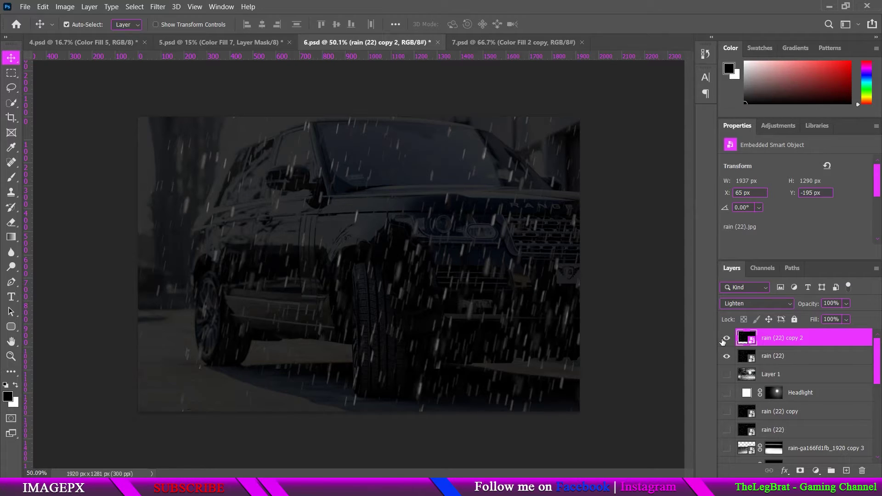
Undo the copy's move, switch rain (22) copy 2 to Screen, and hide the original
key("ctrl+z")
key("ctrl+z")
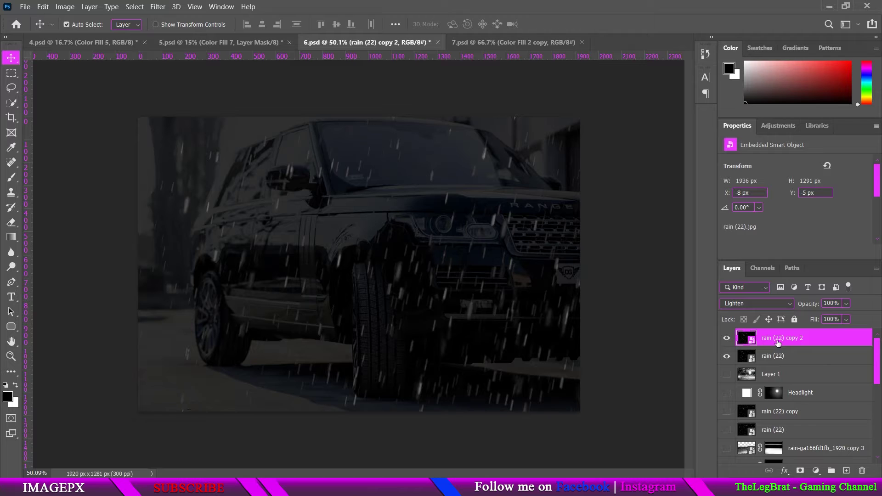
left_click(758, 303)
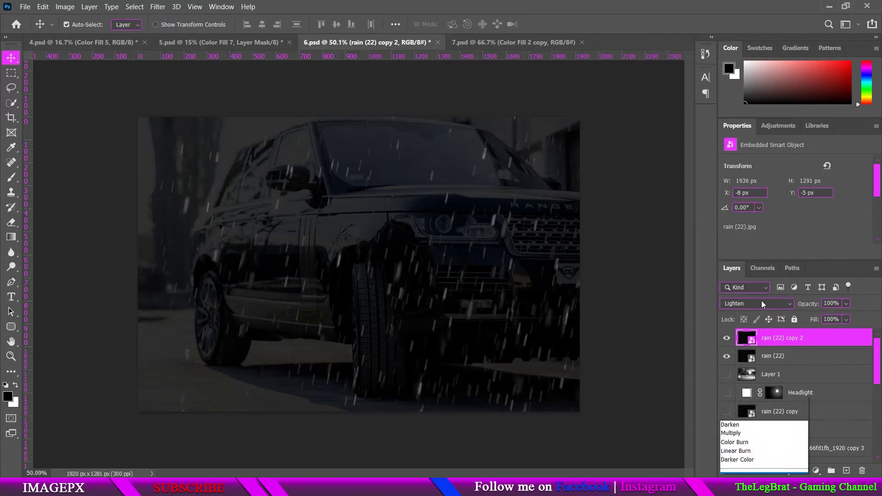
left_click(753, 285)
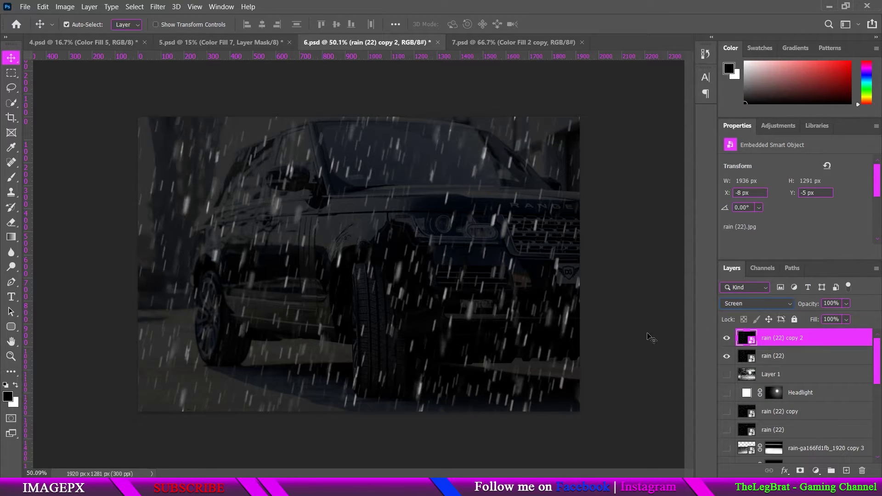
left_click(727, 356)
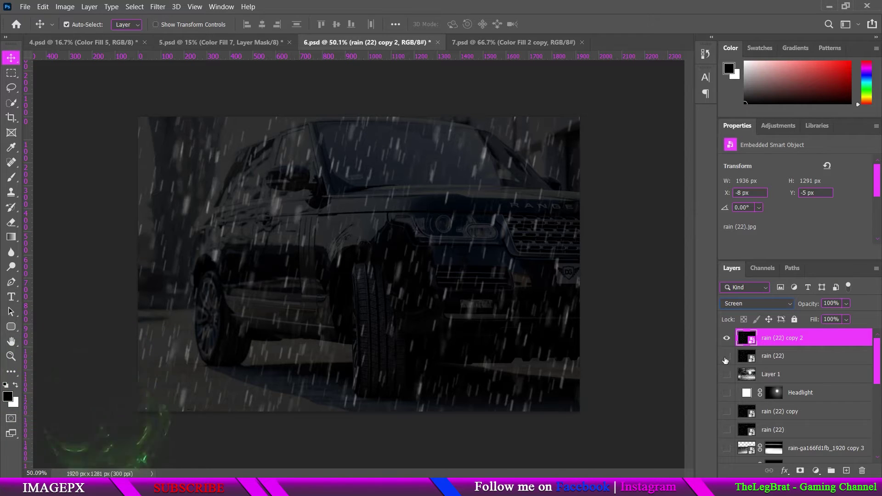
Toggle the lower rain (22) overlay repeatedly to compare with and without it
left_click(769, 358)
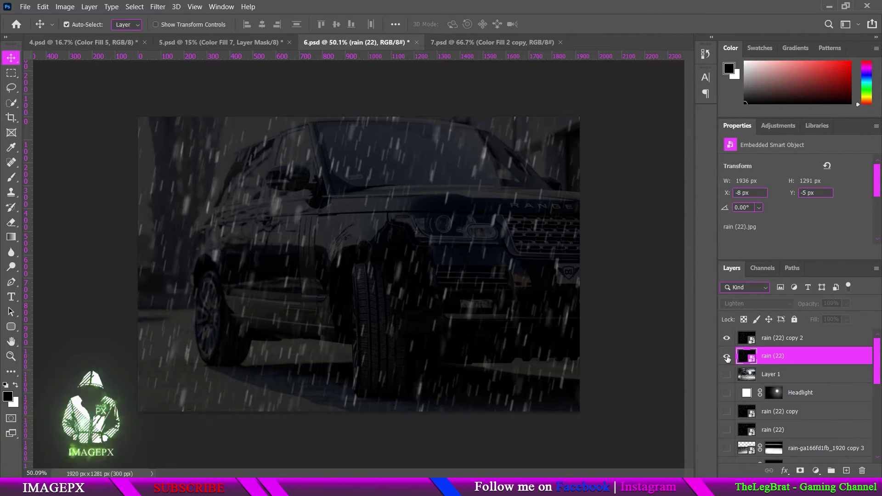
left_click(727, 357)
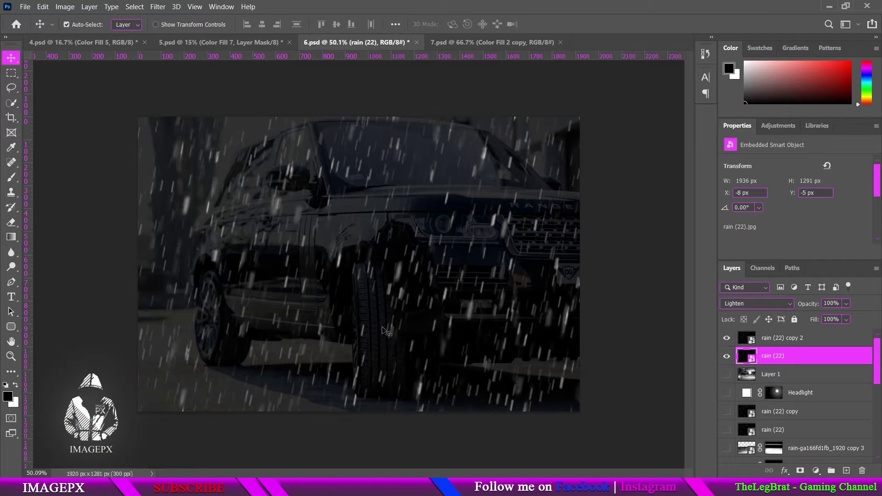
left_click(726, 356)
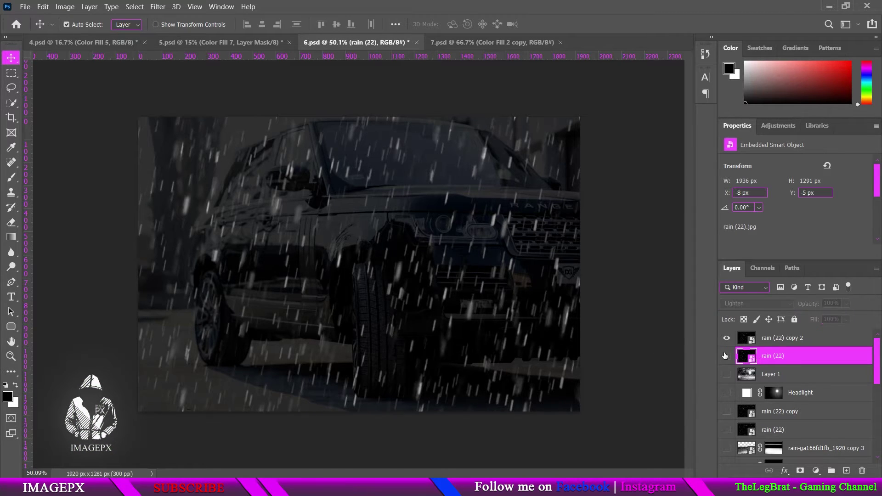
left_click(725, 355)
left_click(726, 355)
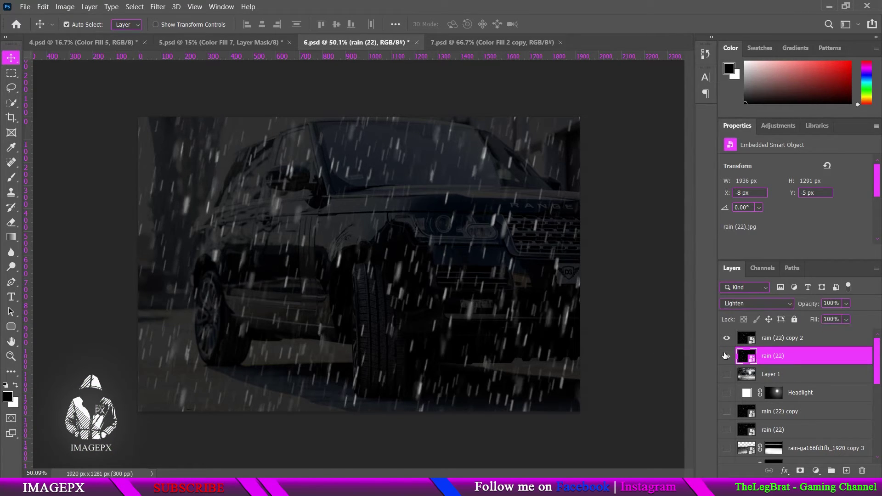
left_click(726, 356)
left_click(725, 355)
left_click(726, 356)
Show Layer 1 and toggle both rain (22) overlays, ending with both visible
left_click(726, 374, "alt")
left_click(725, 356)
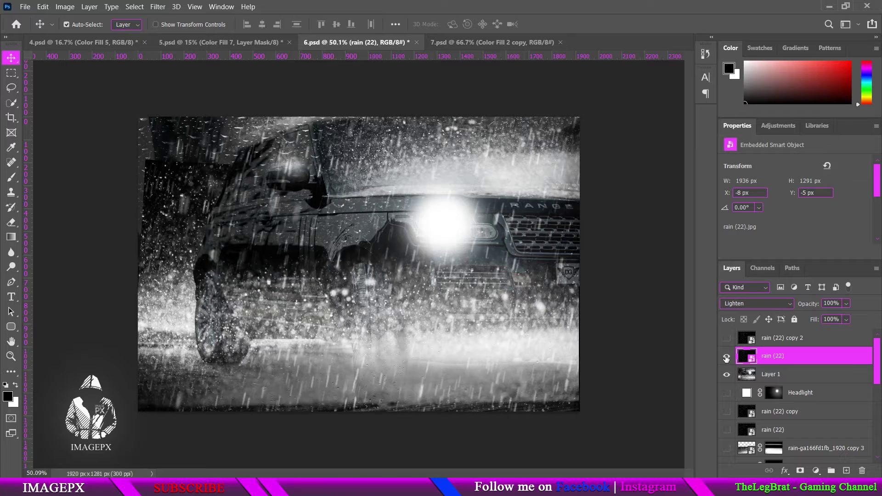
left_click(726, 338)
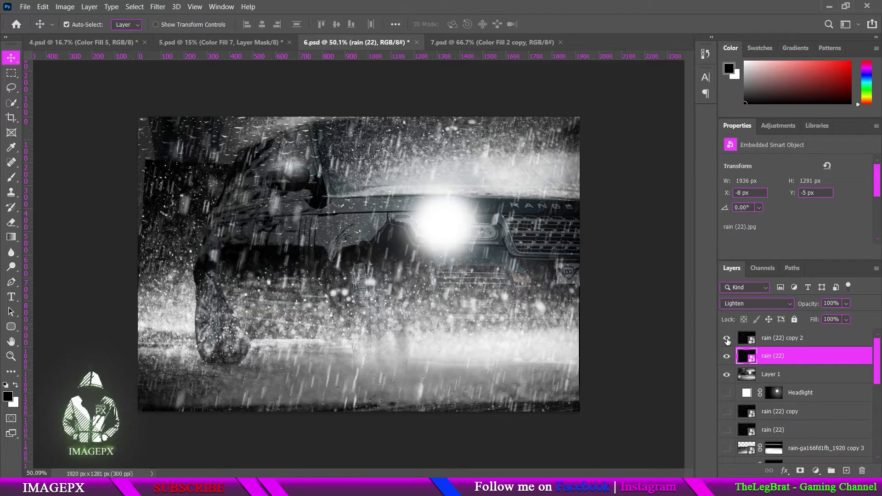
left_click_drag(726, 340, 728, 358)
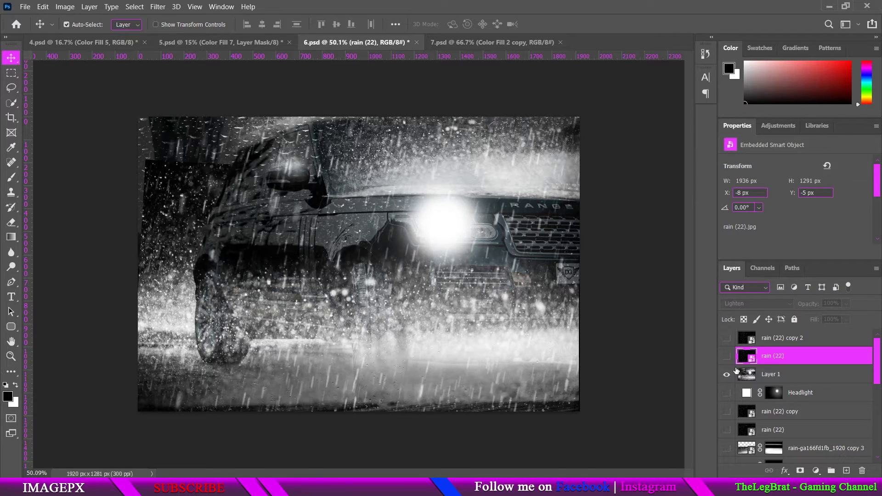
left_click_drag(726, 355, 726, 338)
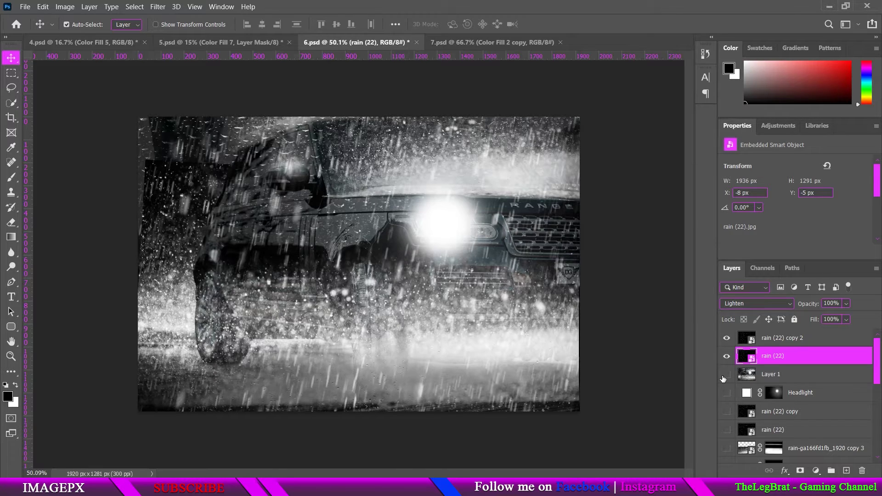
Compare Layer 1 on and off, leaving it hidden so the rain shows alone
left_click(726, 374)
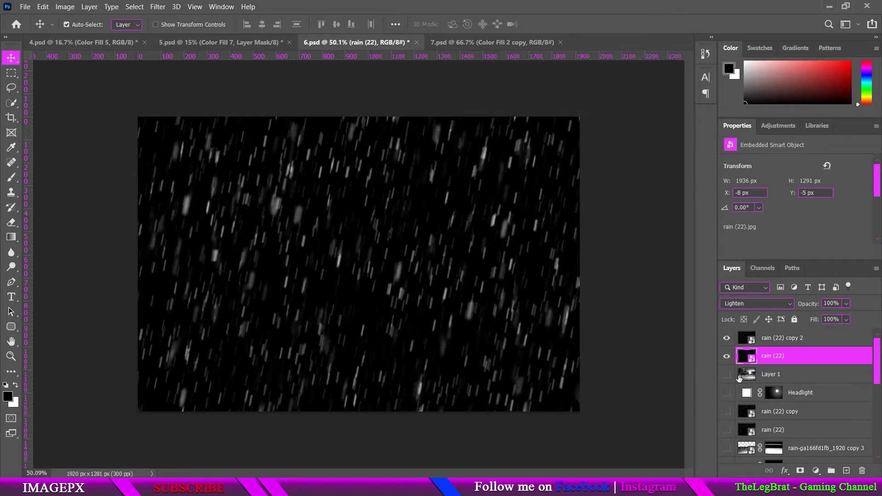
left_click(777, 340)
left_click(777, 360)
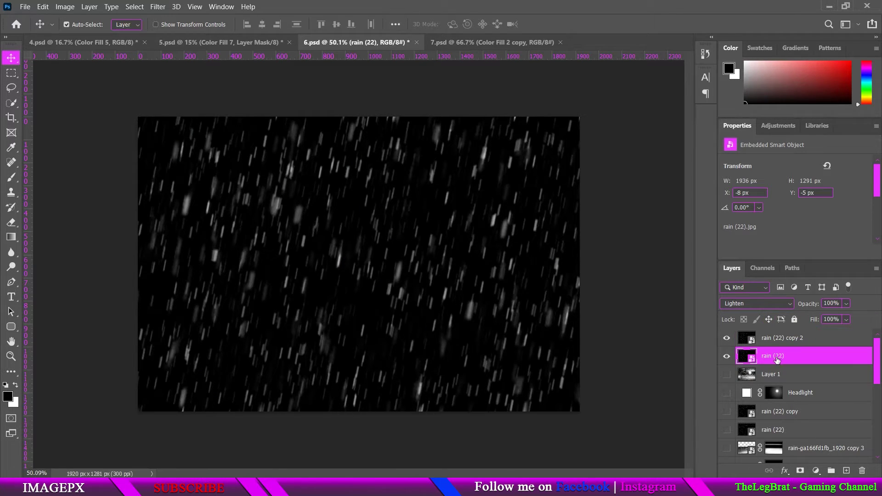
left_click(726, 374)
left_click(727, 374)
Show the Background car photo and Exposure 1 at the bottom of the stack
scroll(786, 385, "down", 3)
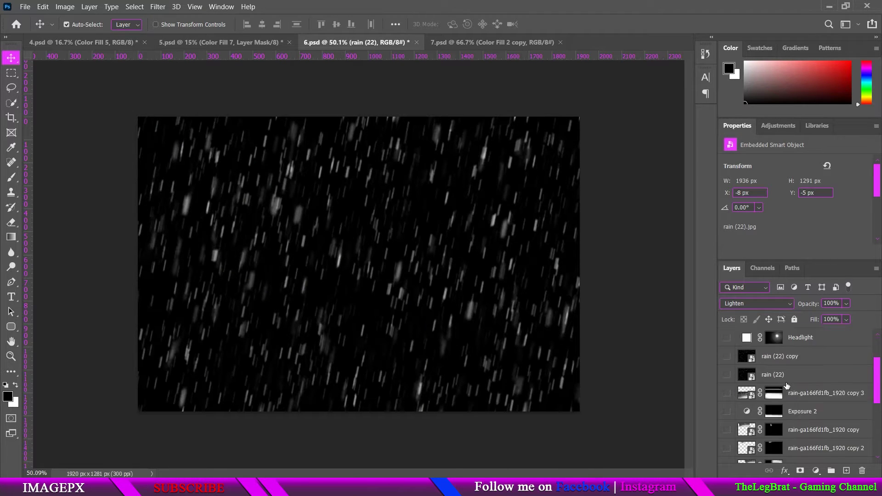
scroll(787, 385, "down", 3)
scroll(787, 386, "down", 2)
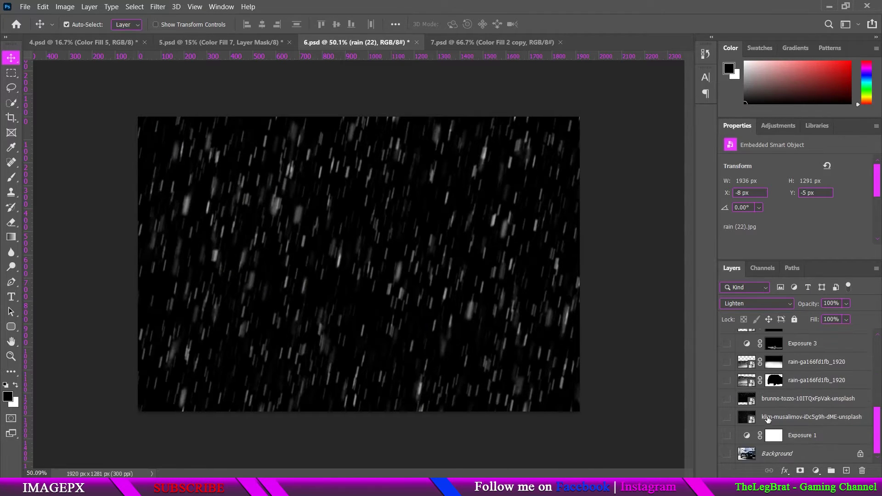
left_click(727, 454)
left_click(726, 436)
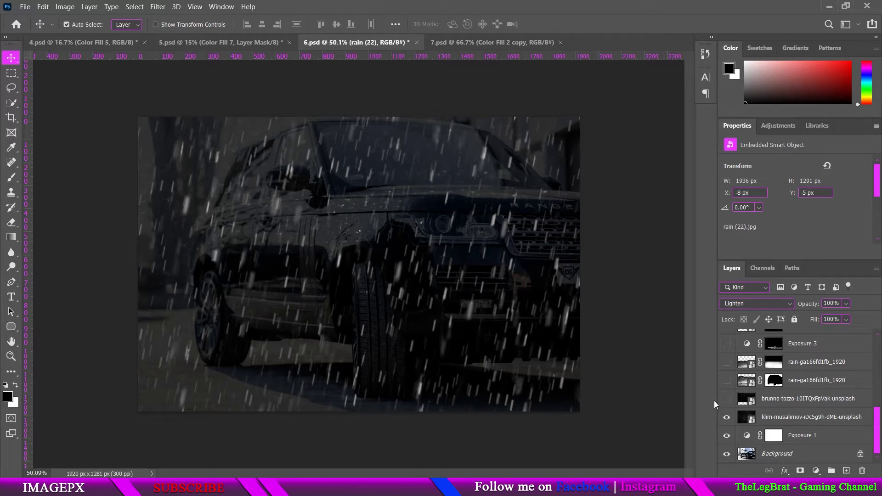
Show the droplet and wet-ground splash layers, comparing the lower splash, then add the splashing rain mist
left_click(727, 398)
left_click(727, 381)
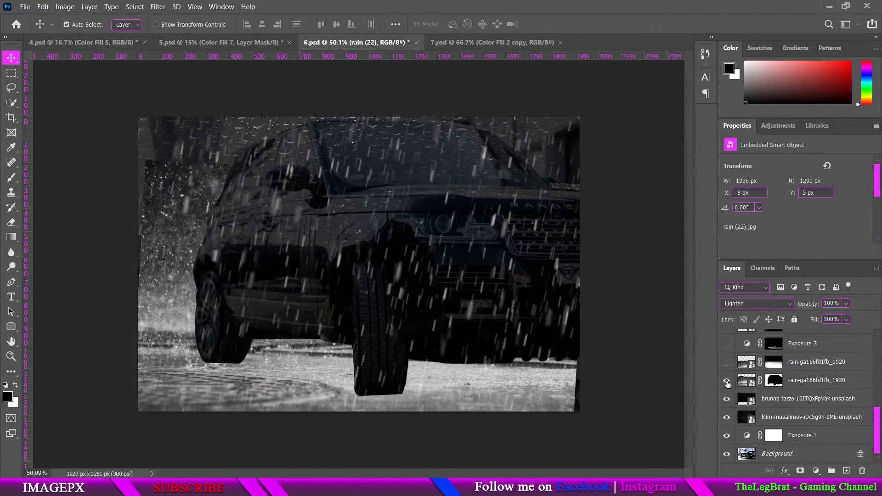
left_click(726, 381)
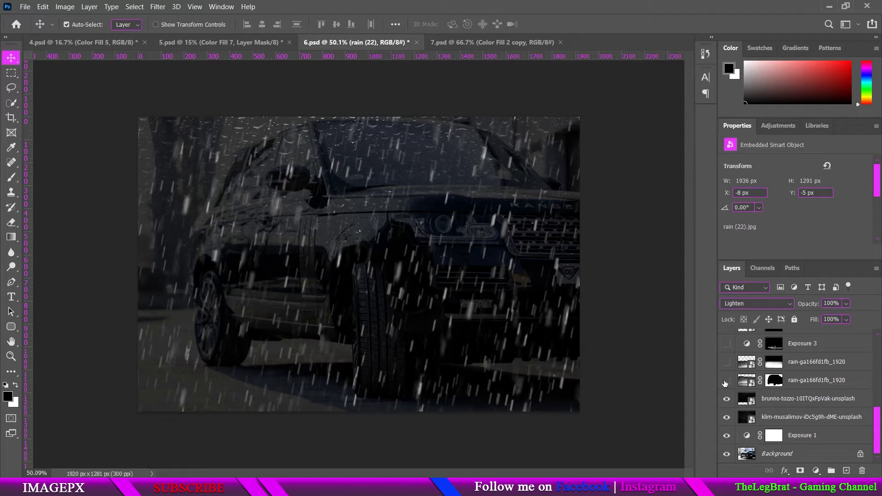
left_click(726, 380)
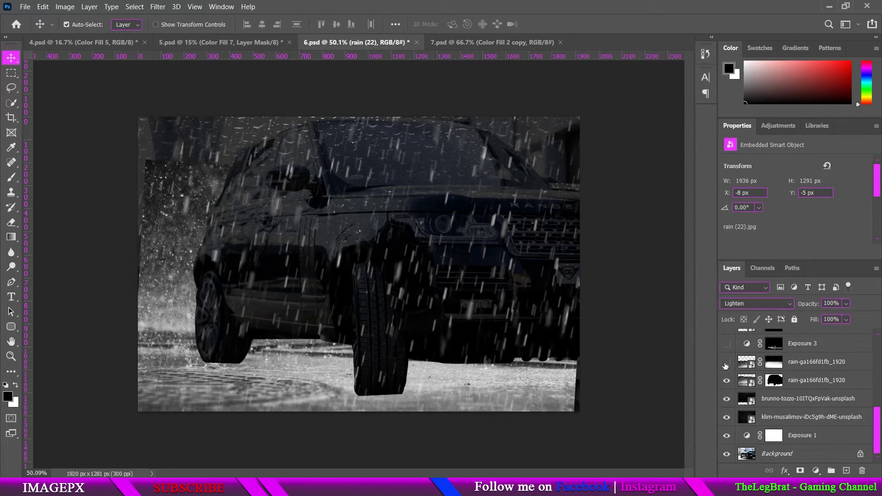
left_click(726, 363)
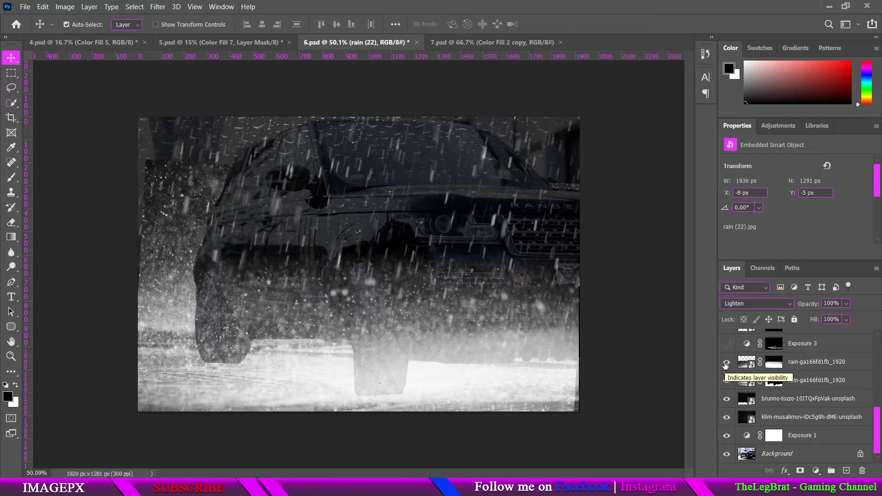
Show Exposure 3, the upper rain mist layer and rain-ga166fd1fb_1920 copy 2
scroll(725, 365, "up", 1)
left_click(726, 363)
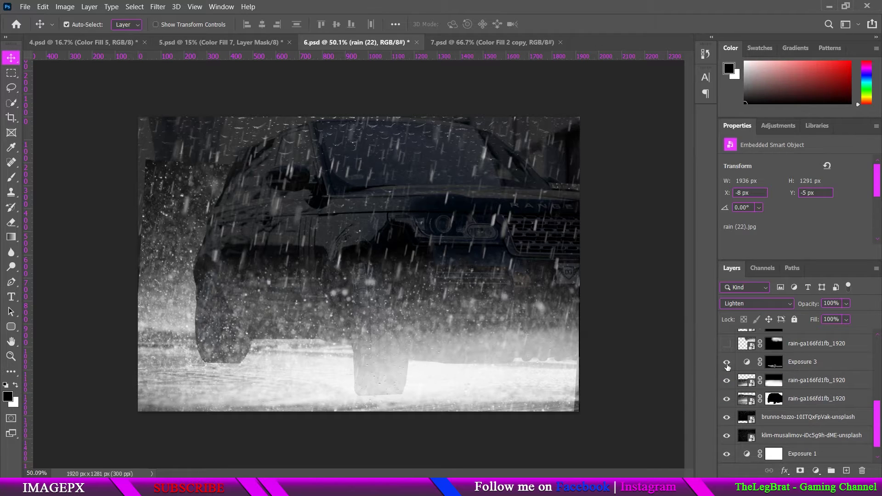
scroll(726, 365, "up", 1)
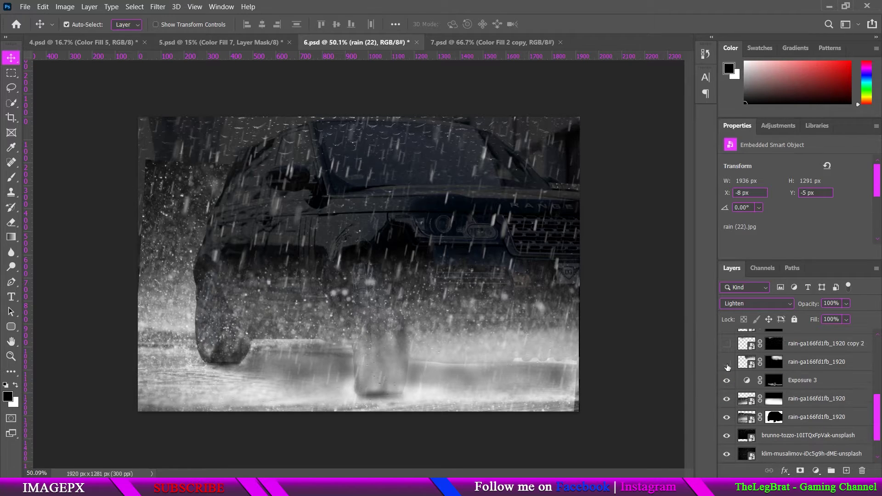
left_click(727, 362)
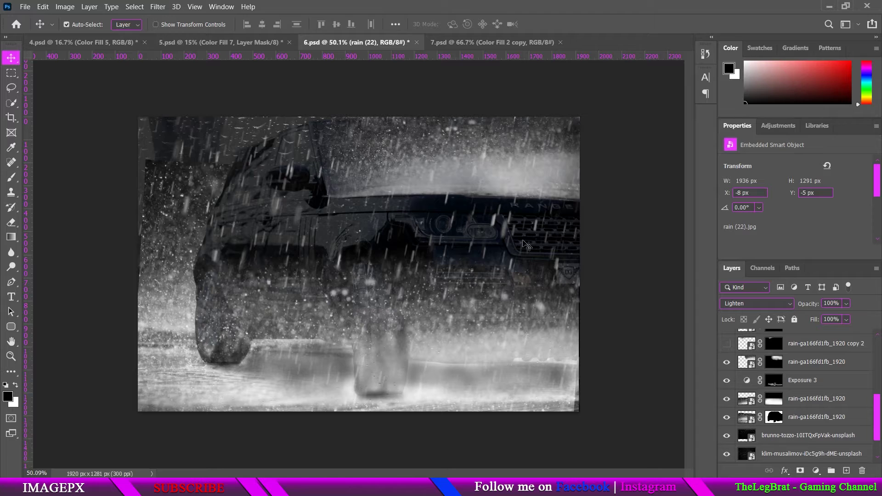
left_click(726, 345)
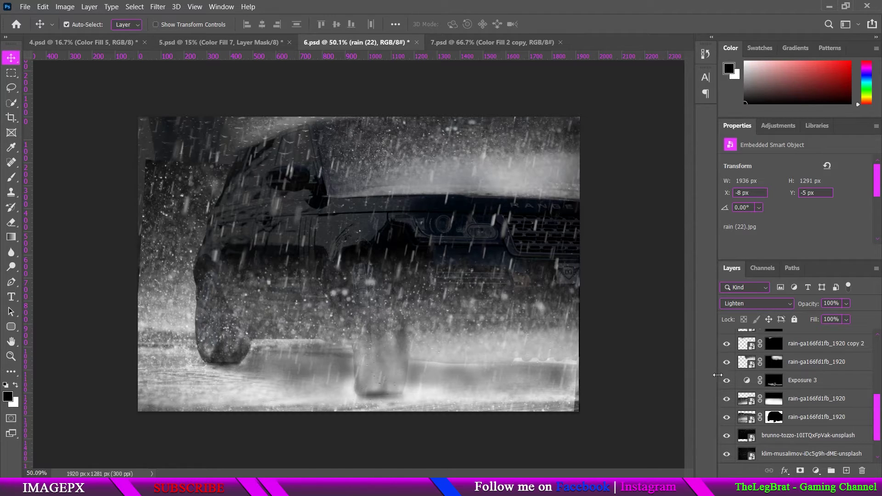
Show rain-ga166fd1fb_1920 copy, Exposure 2 and rain-ga166fd1fb_1920 copy 3
scroll(726, 360, "up", 1)
left_click(726, 345)
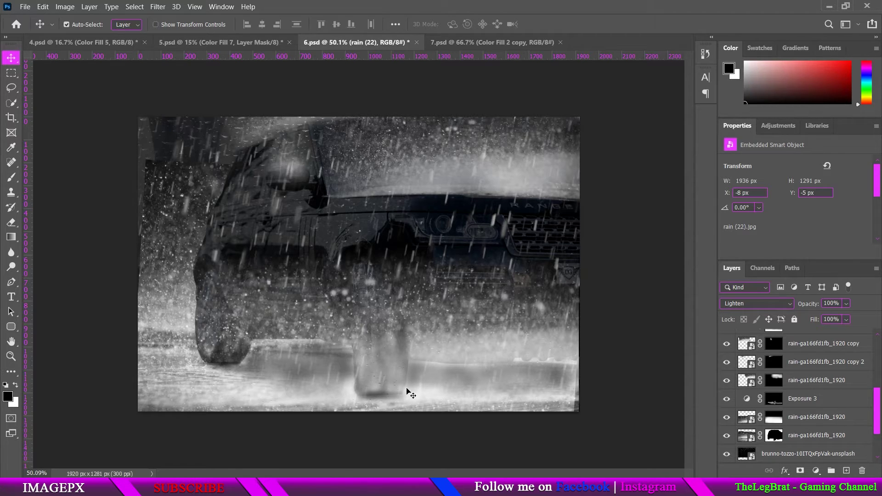
scroll(734, 387, "up", 1)
scroll(734, 387, "up", 1)
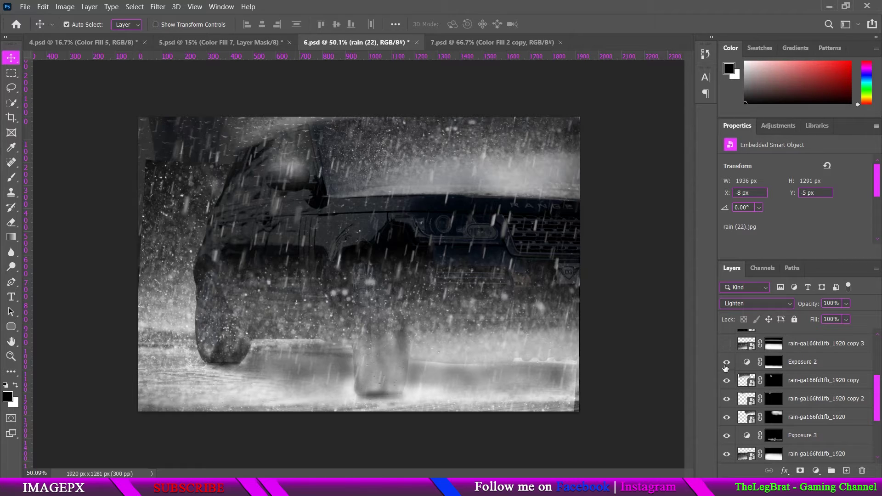
left_click(726, 362)
scroll(726, 386, "up", 1)
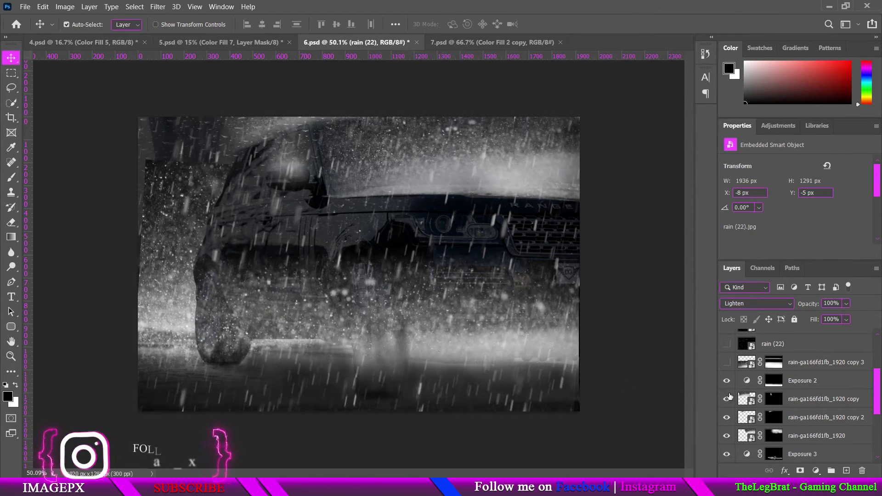
left_click(726, 363)
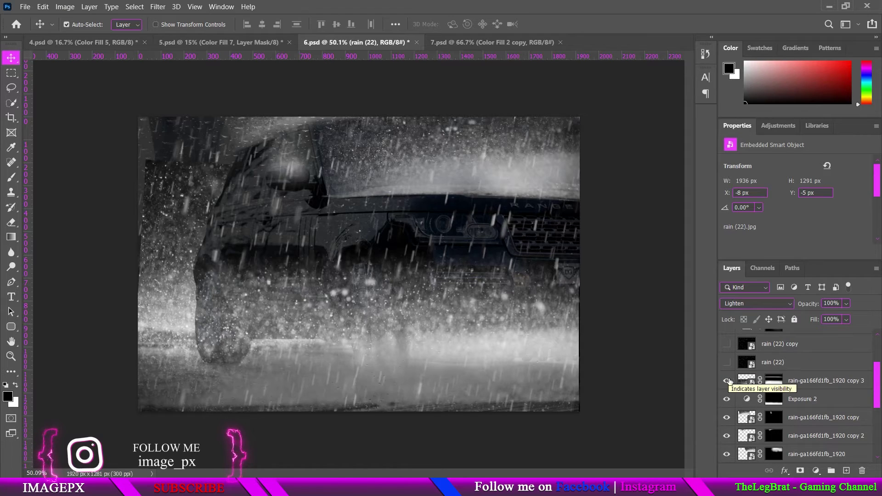
Duplicate a layer, turn on rain (22) and rain (22) copy, and hide the top two rain overlays
key("ctrl+j")
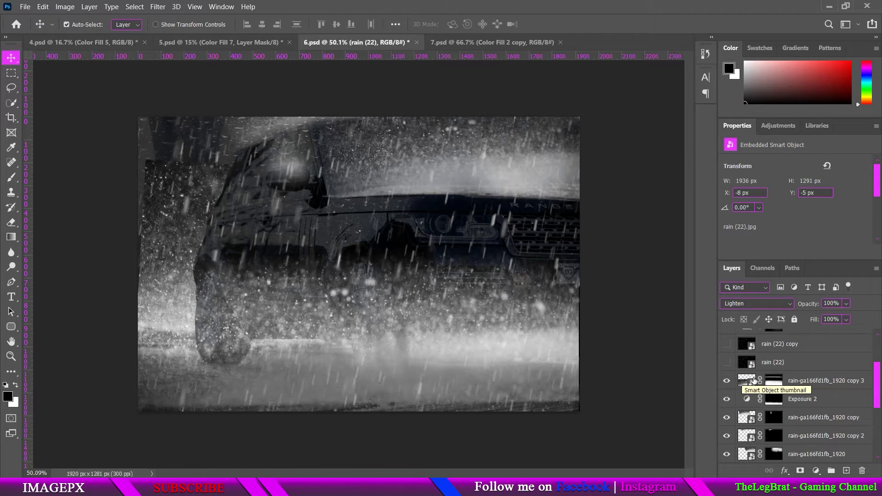
scroll(744, 380, "up", 1)
left_click(727, 381)
left_click(726, 362)
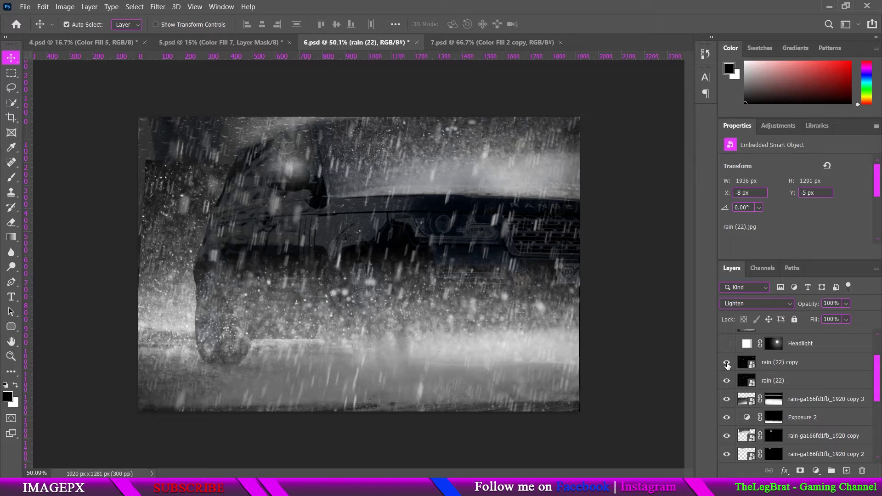
scroll(727, 381, "up", 3)
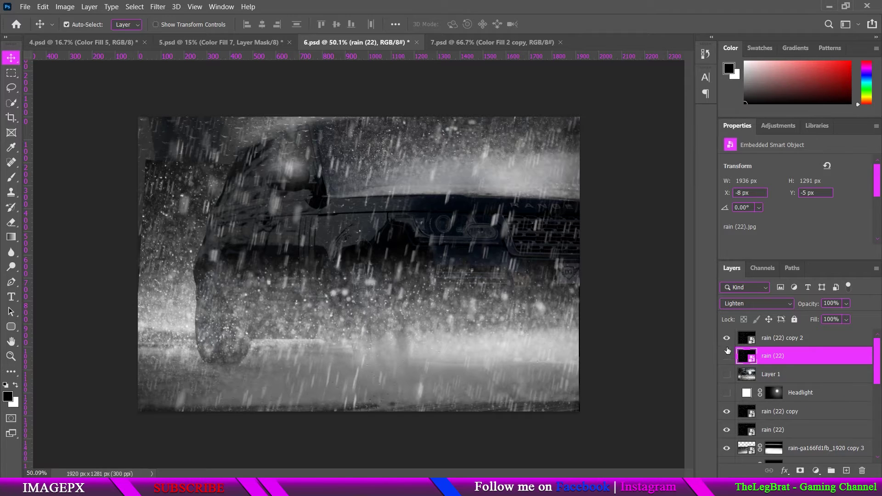
left_click_drag(727, 338, 726, 356)
Show the Headlight glow, comparing it on and off, then show Layer 1 for a high-contrast finish
left_click(725, 394)
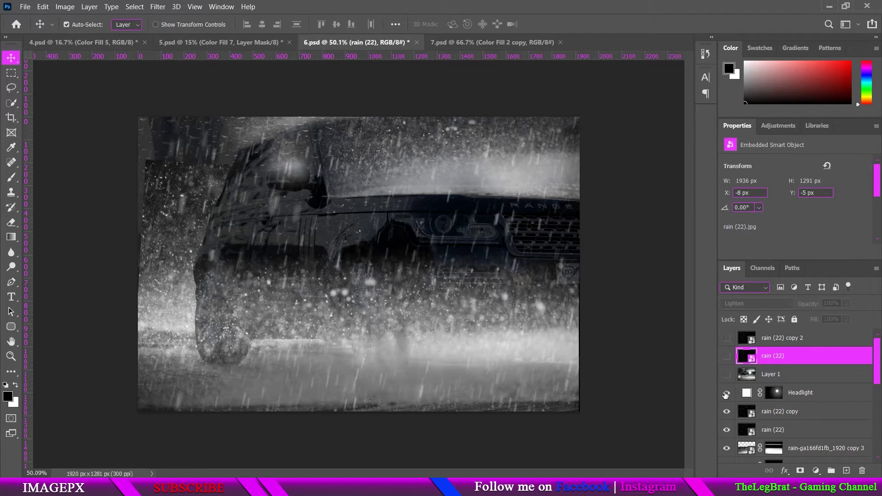
left_click(725, 394)
left_click(725, 394)
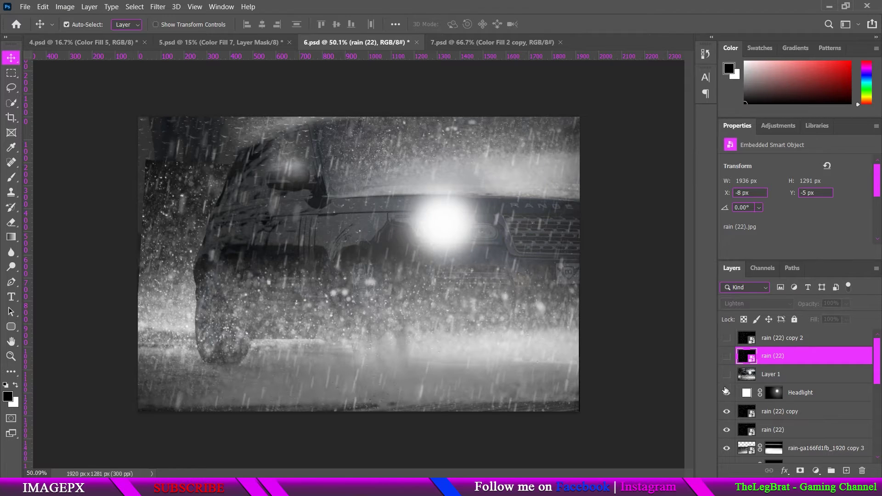
left_click(726, 375)
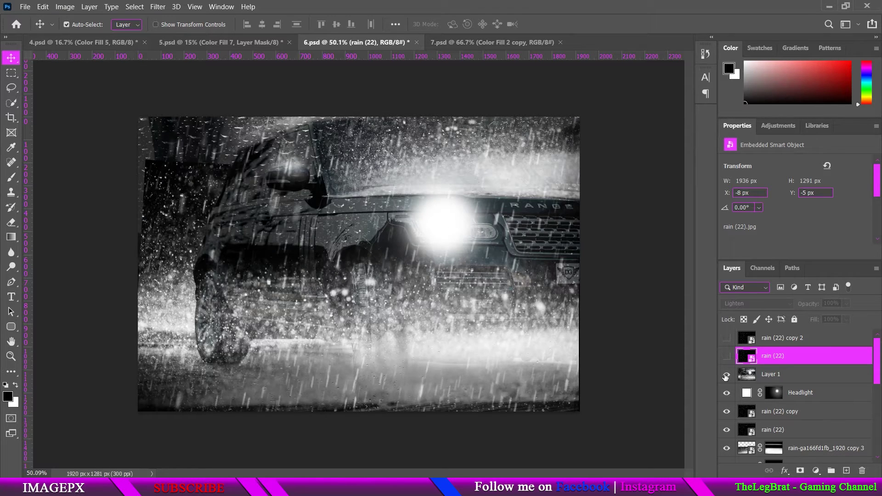